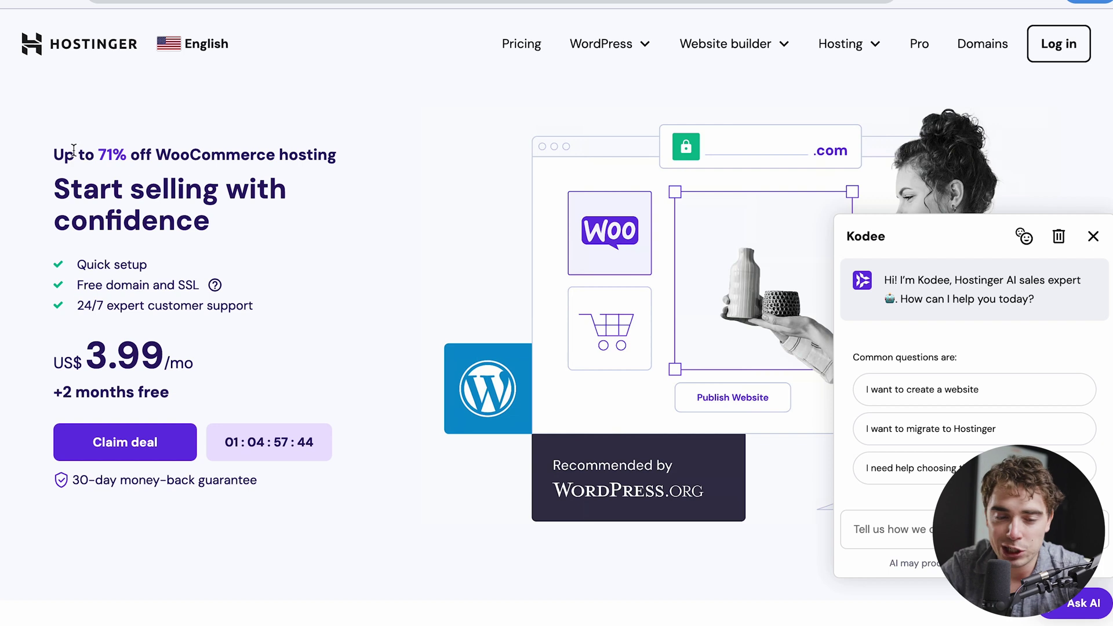
- Jump from the 71%-off WooCommerce hosting deal down to the pricing plans
{"action": "left_click_drag", "start_coordinate": [98, 155], "coordinate": [345, 158]}
{"action": "left_click", "coordinate": [232, 345]}
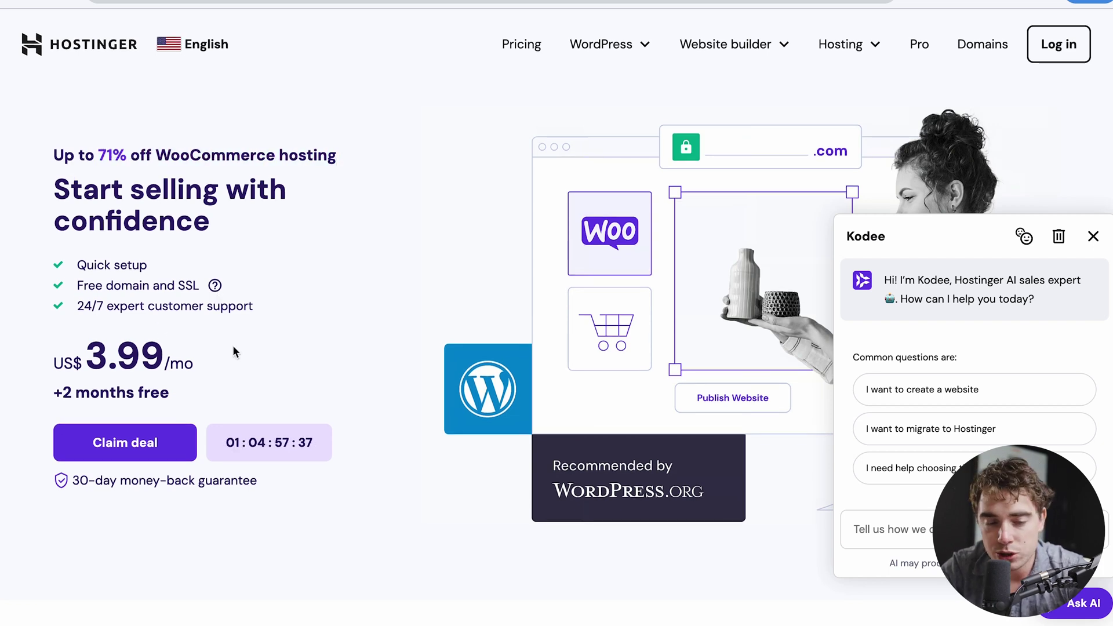
{"action": "left_click", "coordinate": [119, 443]}
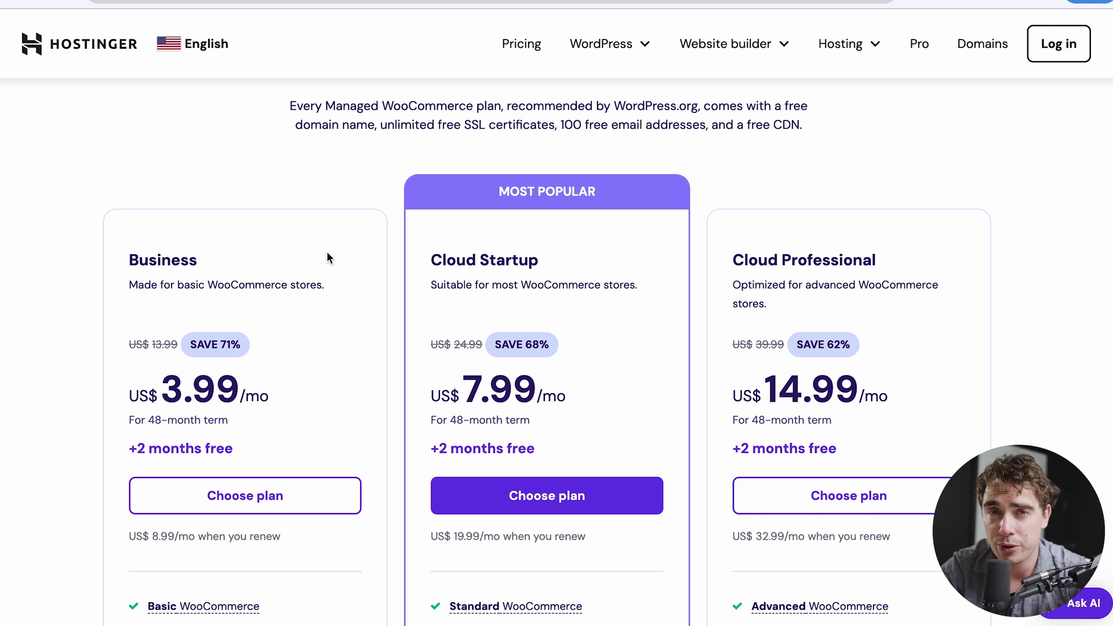
{"action": "scroll", "coordinate": [263, 564], "scroll_direction": "up", "scroll_amount": 1}
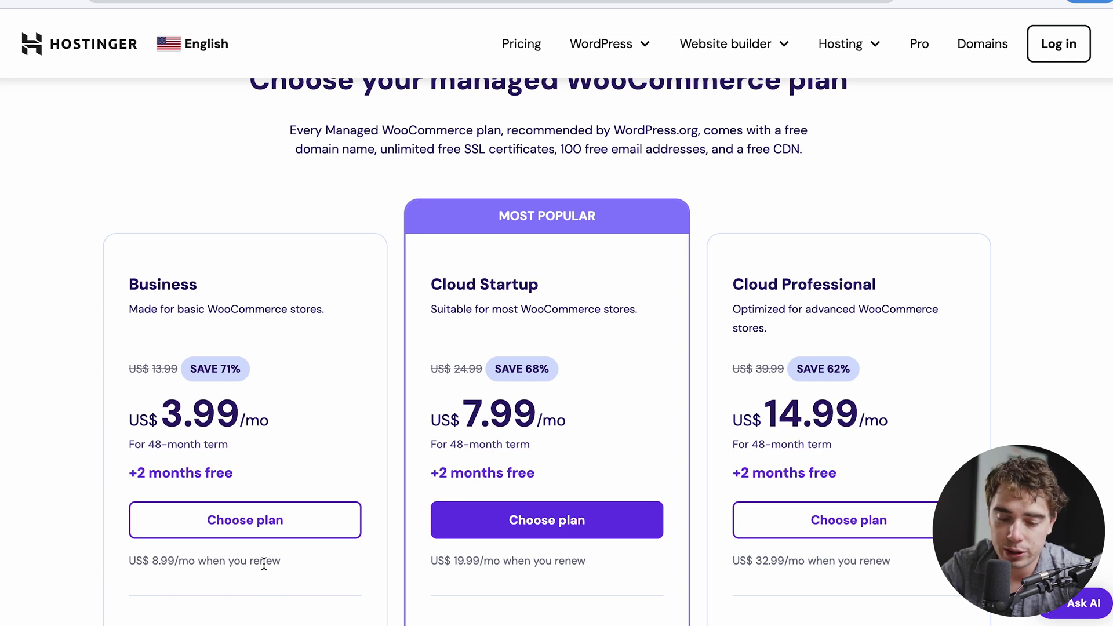
{"action": "scroll", "coordinate": [262, 568], "scroll_direction": "down", "scroll_amount": 10}
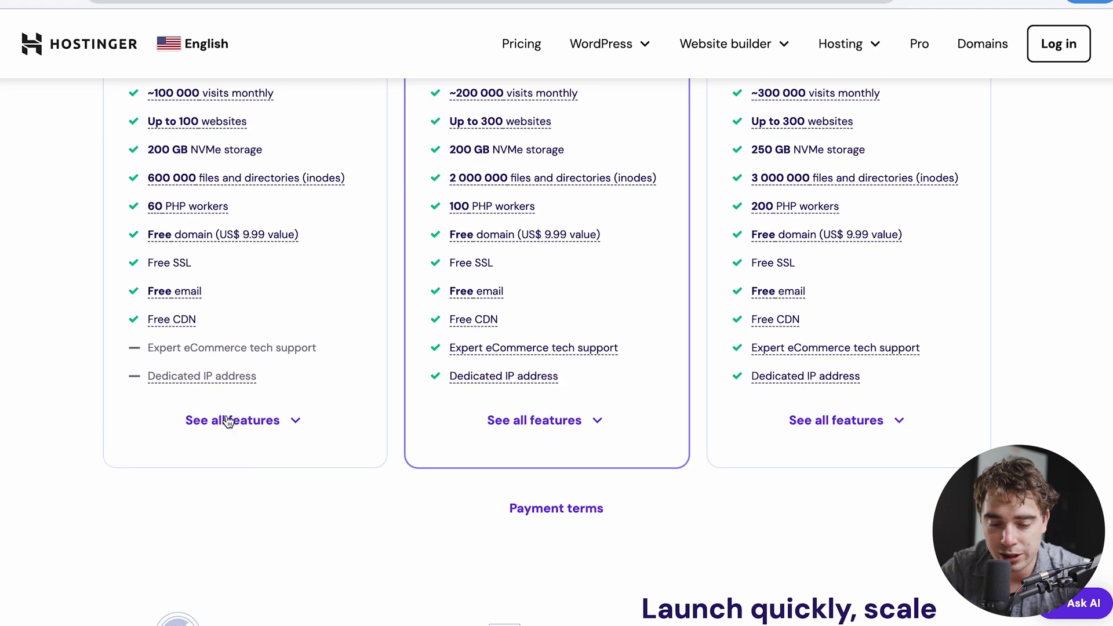
- Expand all plan features and pick the Business plan at US$3.99/mo
{"action": "left_click", "coordinate": [228, 421]}
{"action": "scroll", "coordinate": [380, 424], "scroll_direction": "up", "scroll_amount": 8}
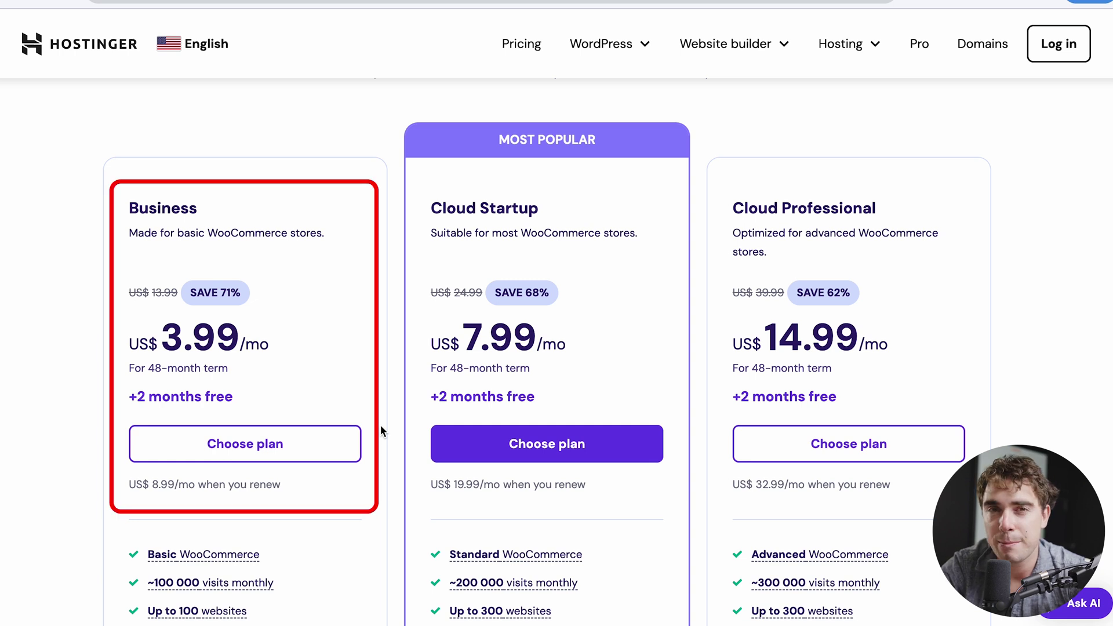
{"action": "left_click", "coordinate": [273, 452]}
- Put Business Web Hosting in the cart for 12 months (US$47.88) and proceed to checkout
{"action": "left_click", "coordinate": [192, 371]}
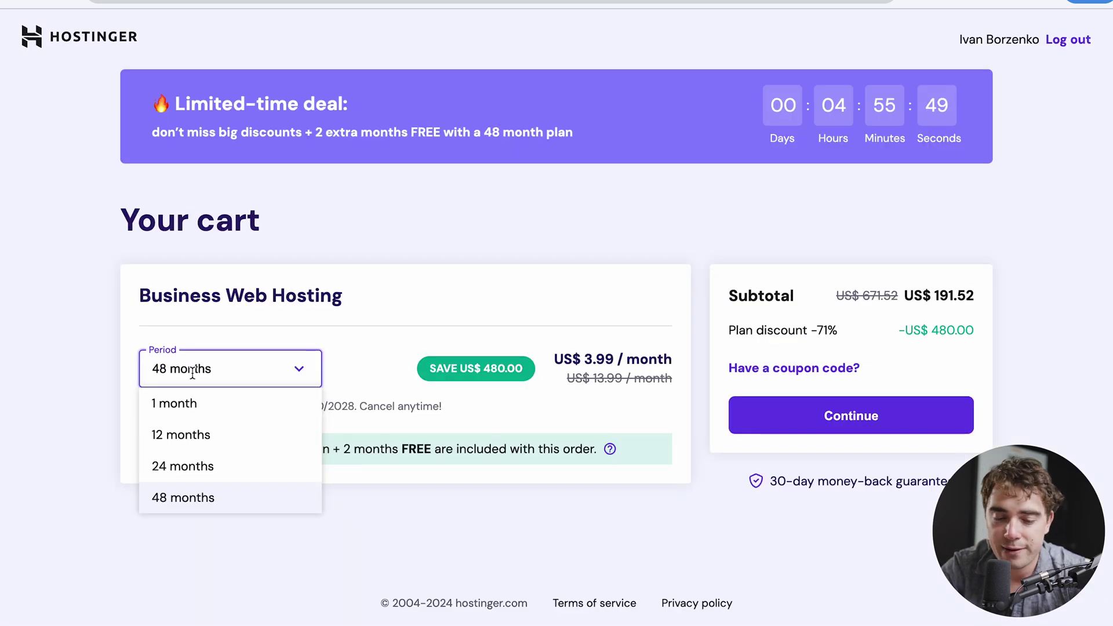
{"action": "left_click", "coordinate": [113, 329]}
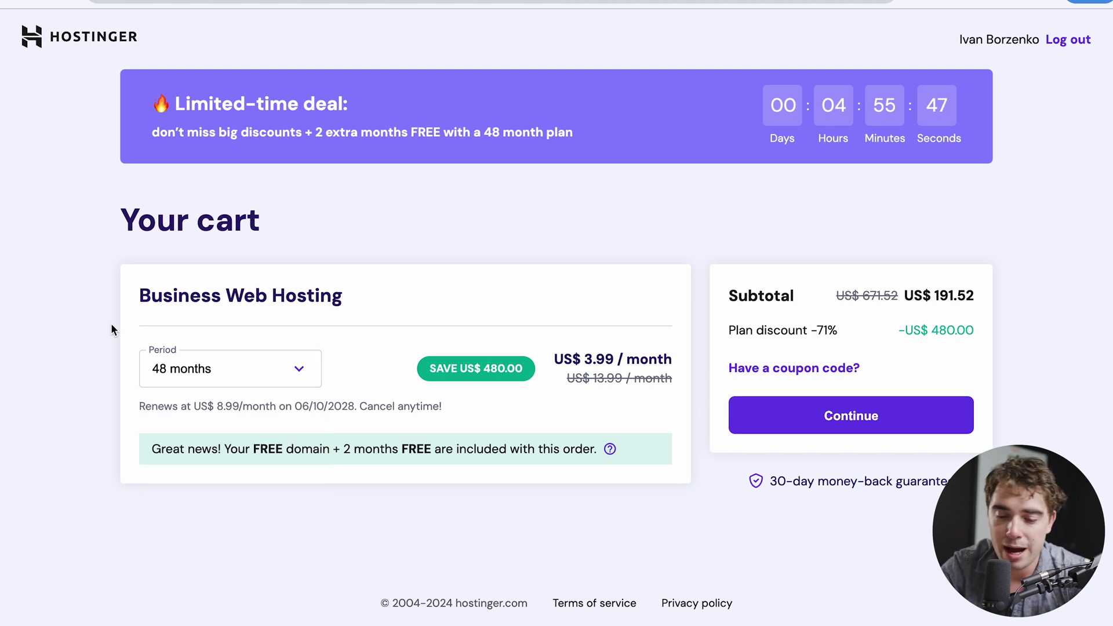
{"action": "left_click", "coordinate": [172, 358]}
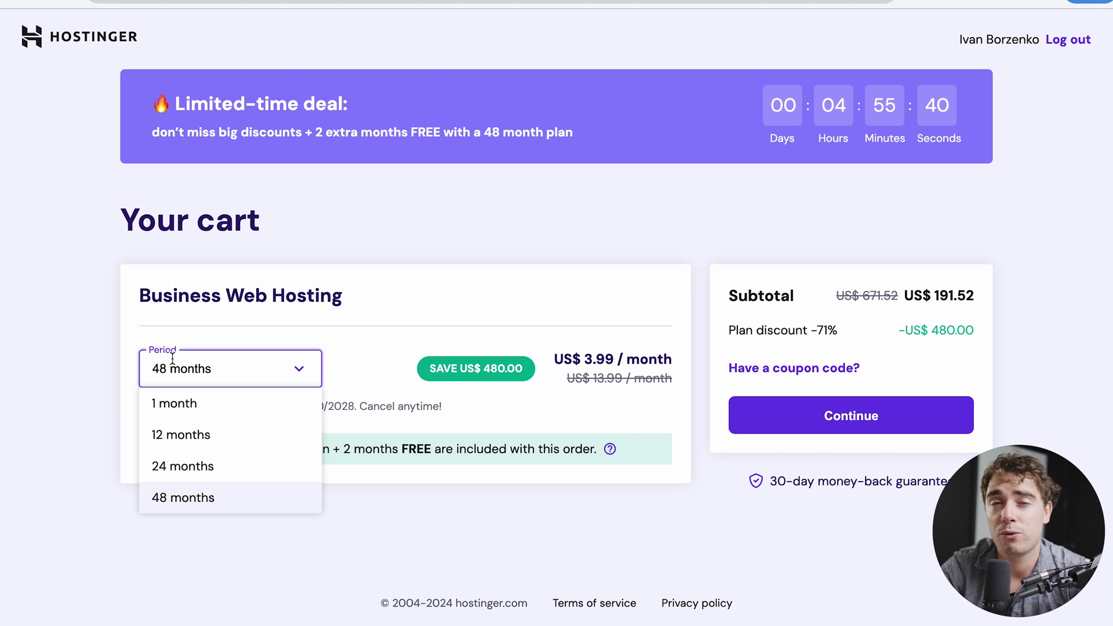
{"action": "left_click", "coordinate": [347, 409]}
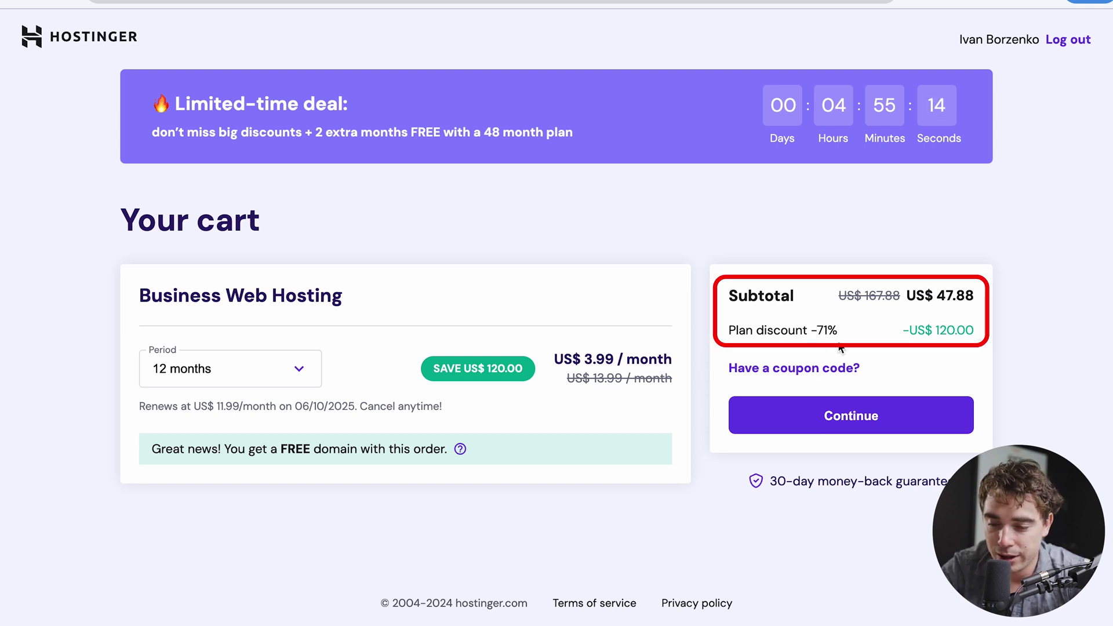
{"action": "left_click", "coordinate": [870, 417]}
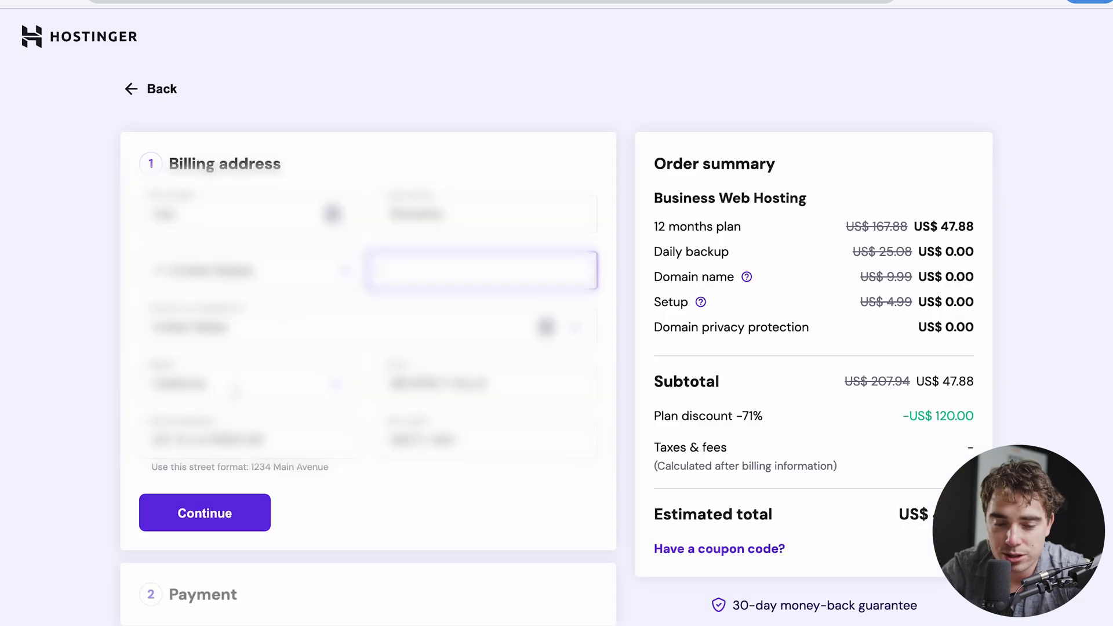
- Submit billing details, choose to create a new website, and enter the WordPress admin login details
{"action": "scroll", "coordinate": [235, 393], "scroll_direction": "down", "scroll_amount": 1}
{"action": "scroll", "coordinate": [235, 395], "scroll_direction": "up", "scroll_amount": 1}
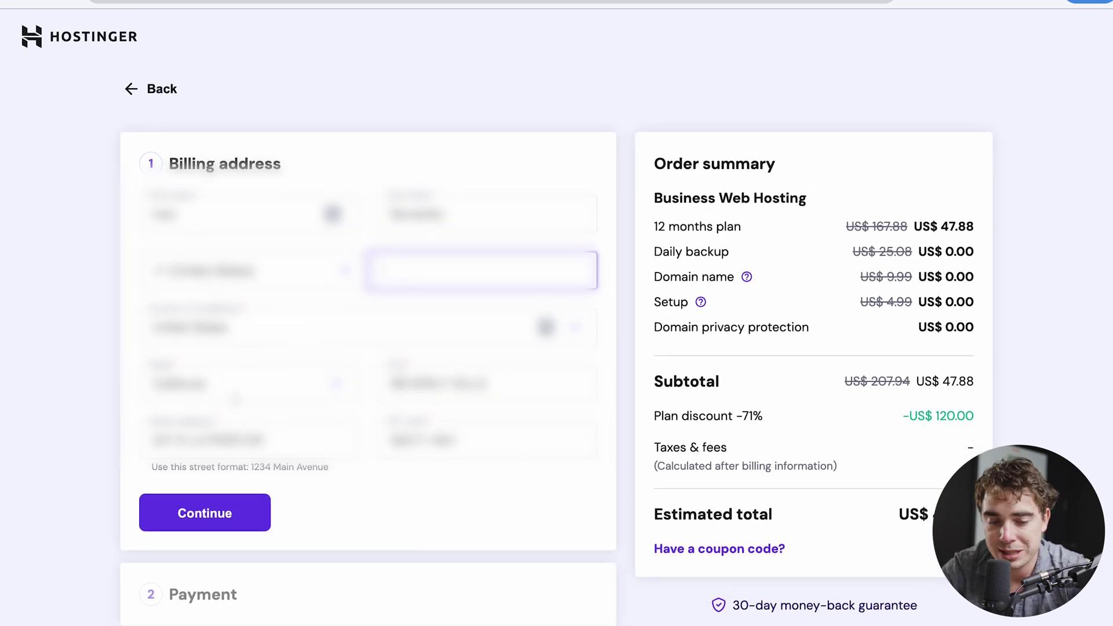
{"action": "left_click", "coordinate": [204, 521]}
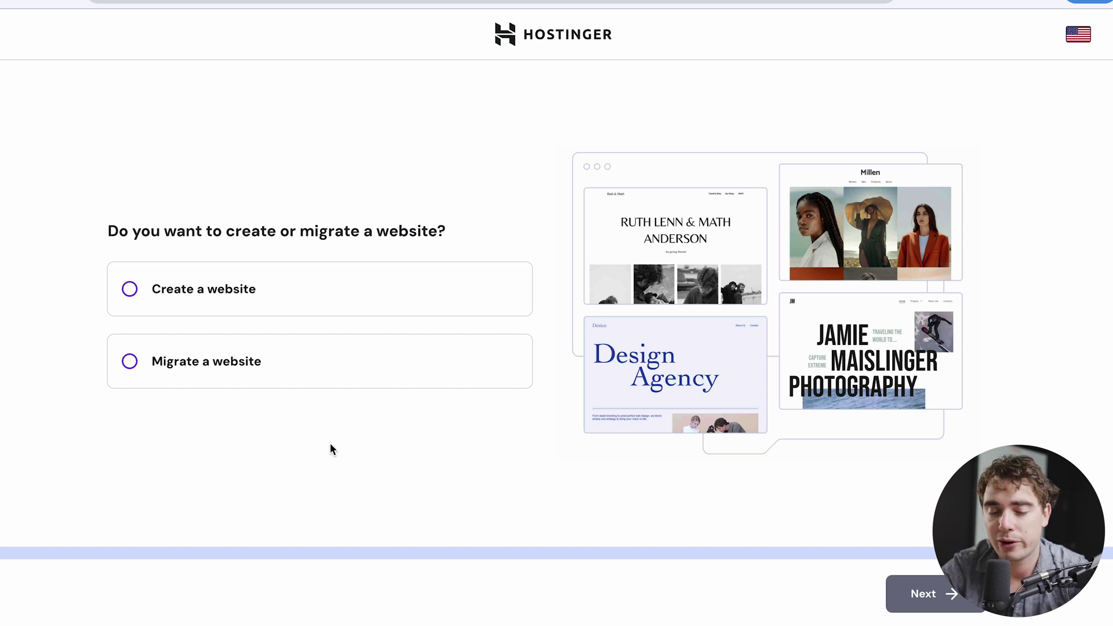
{"action": "left_click", "coordinate": [226, 290]}
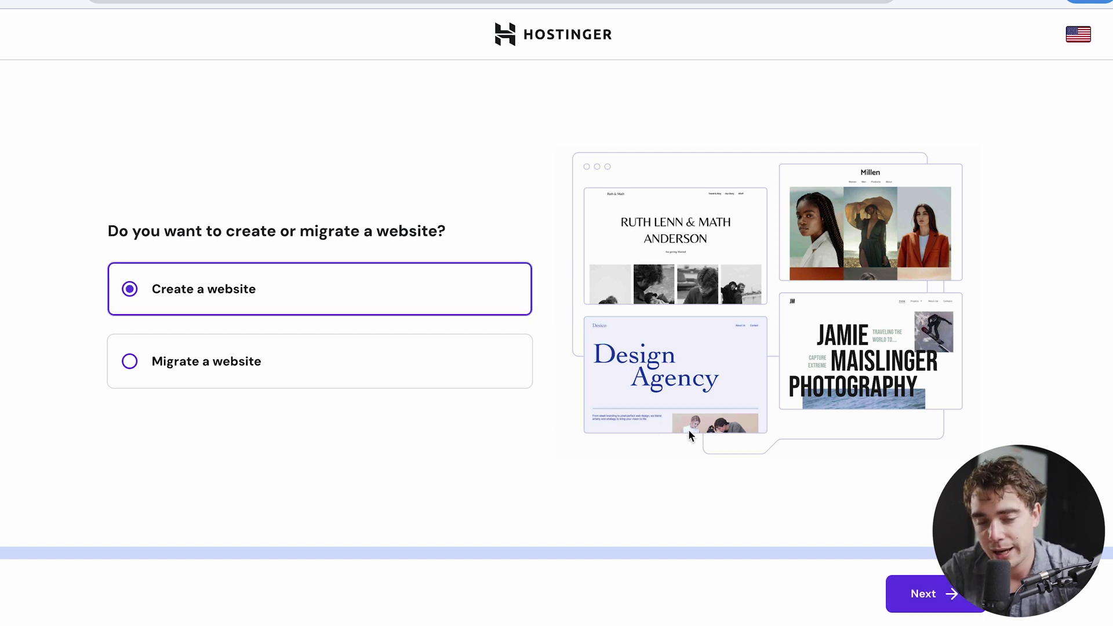
{"action": "left_click", "coordinate": [923, 594]}
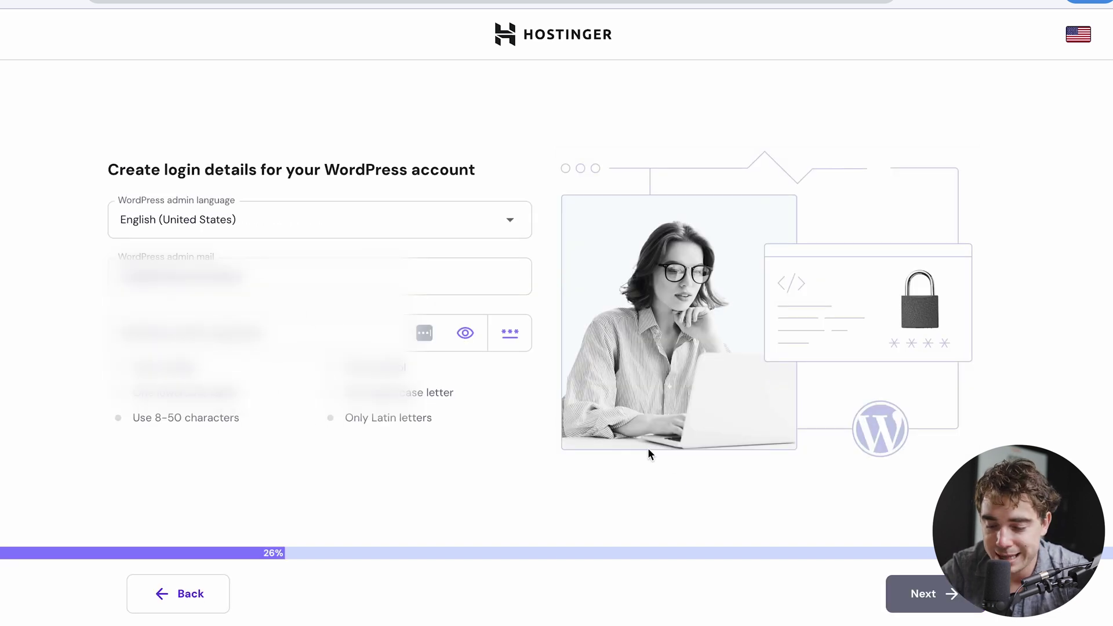
{"action": "left_click", "coordinate": [255, 333]}
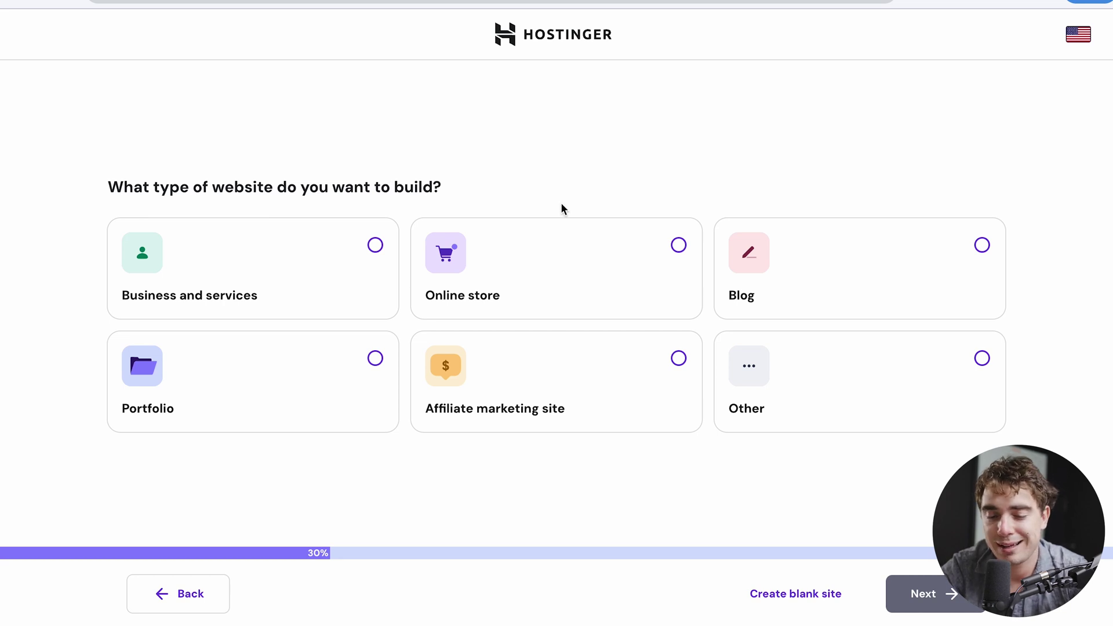
- Make the site an Online store using the Storefront theme and review the recommended plugins
{"action": "left_click", "coordinate": [561, 238]}
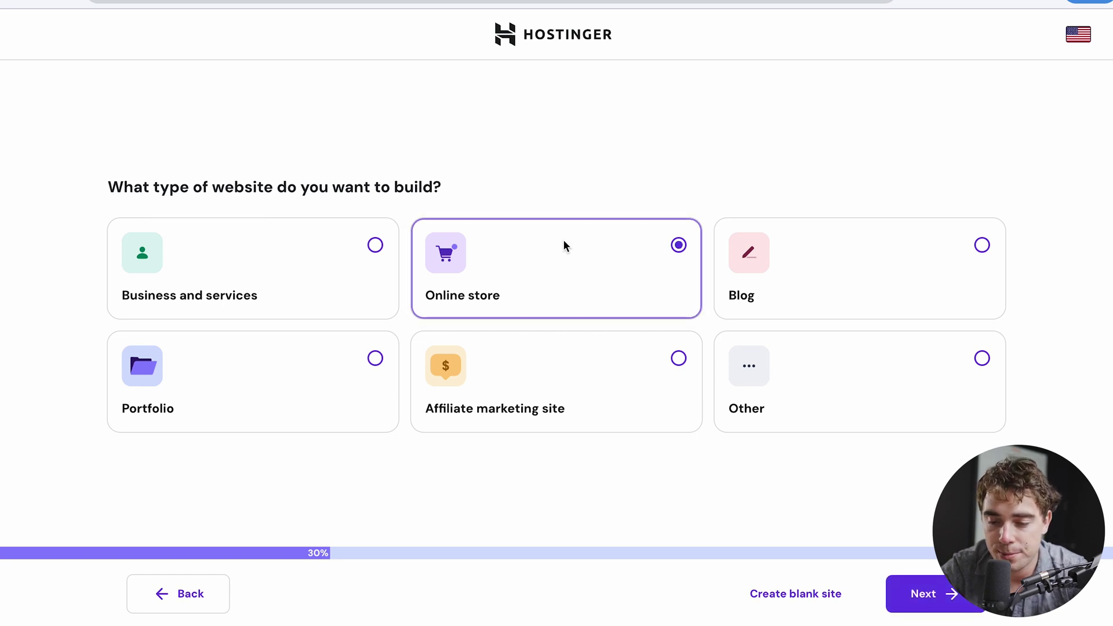
{"action": "left_click", "coordinate": [939, 595]}
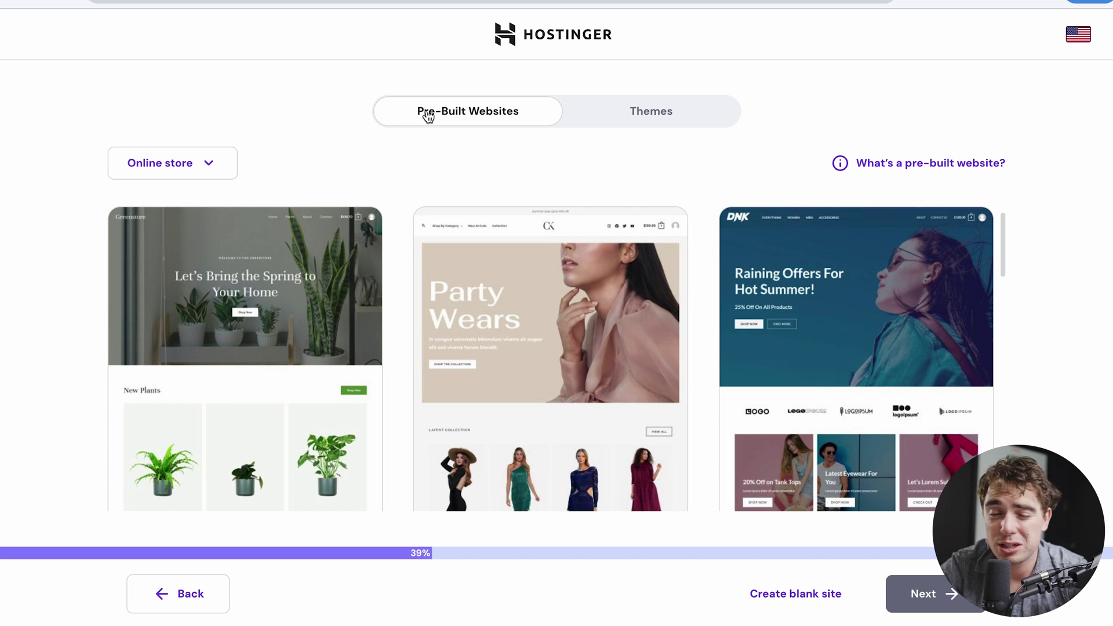
{"action": "left_click", "coordinate": [650, 114]}
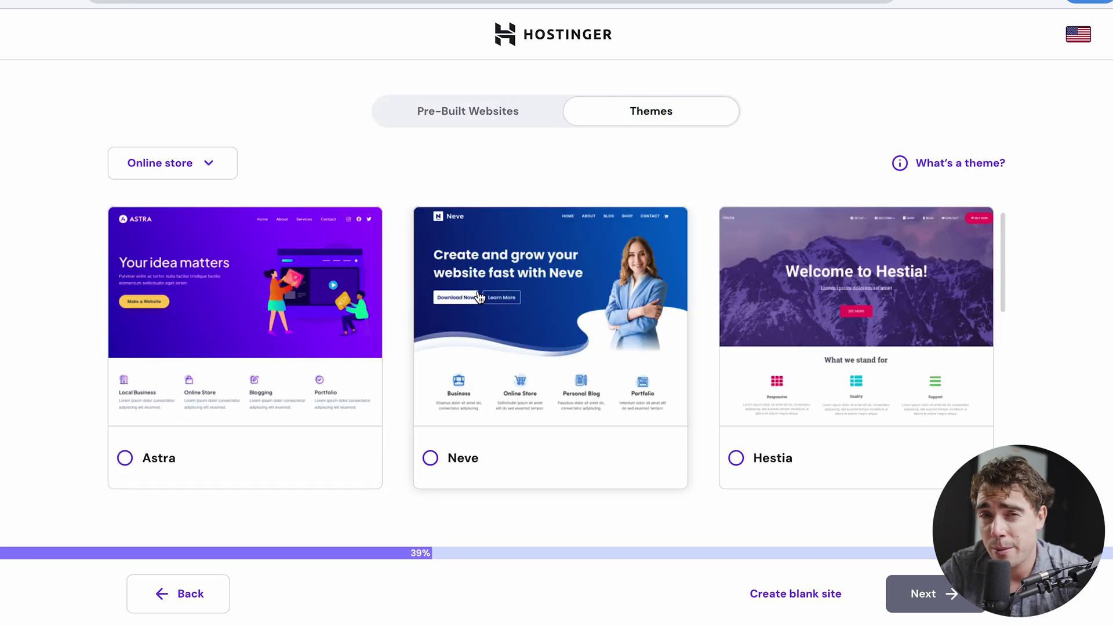
{"action": "scroll", "coordinate": [473, 412], "scroll_direction": "down", "scroll_amount": 6}
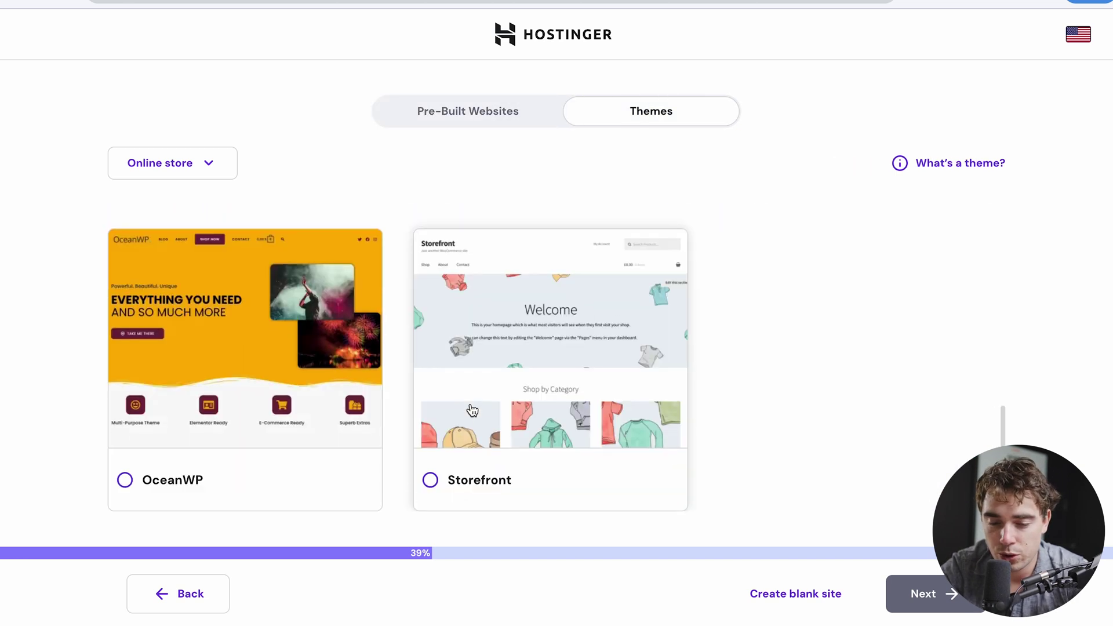
{"action": "left_click", "coordinate": [440, 484]}
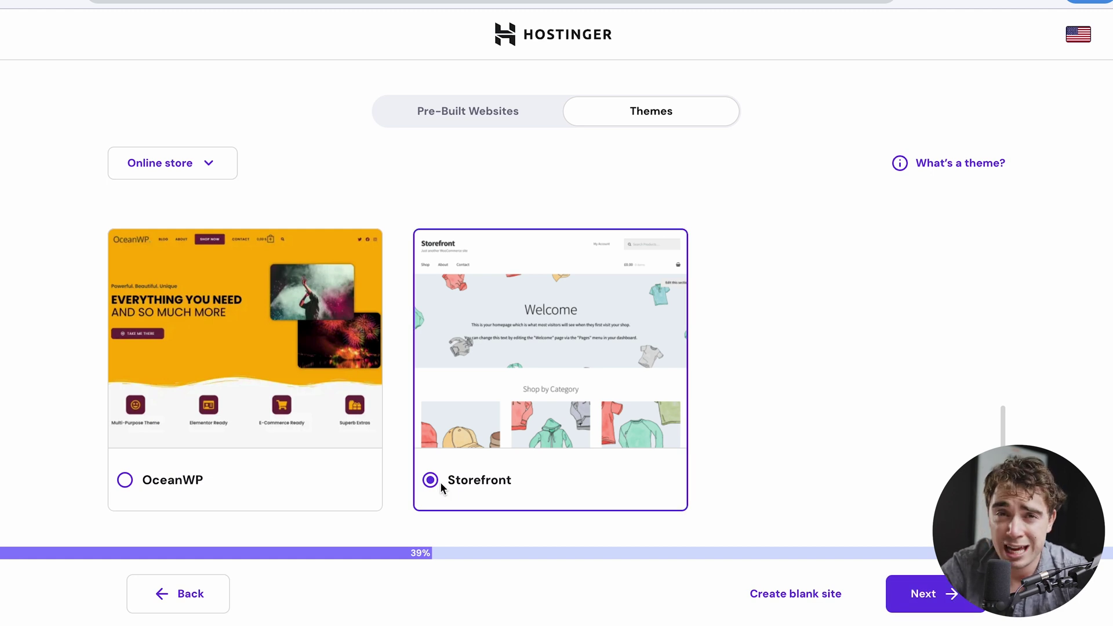
{"action": "left_click", "coordinate": [923, 593]}
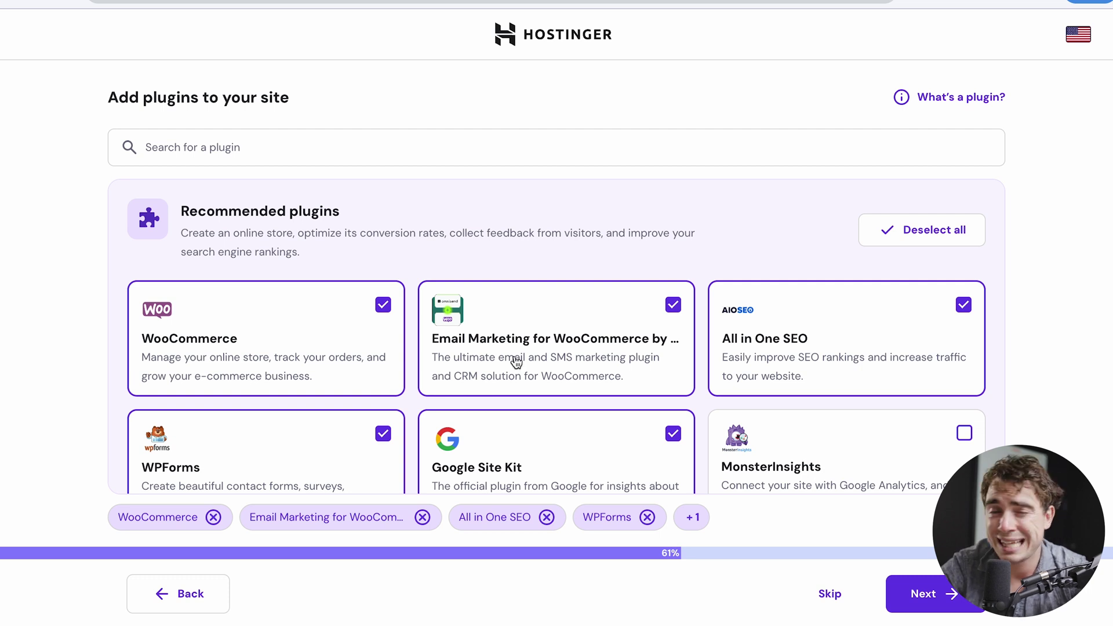
{"action": "scroll", "coordinate": [516, 363], "scroll_direction": "down", "scroll_amount": 3}
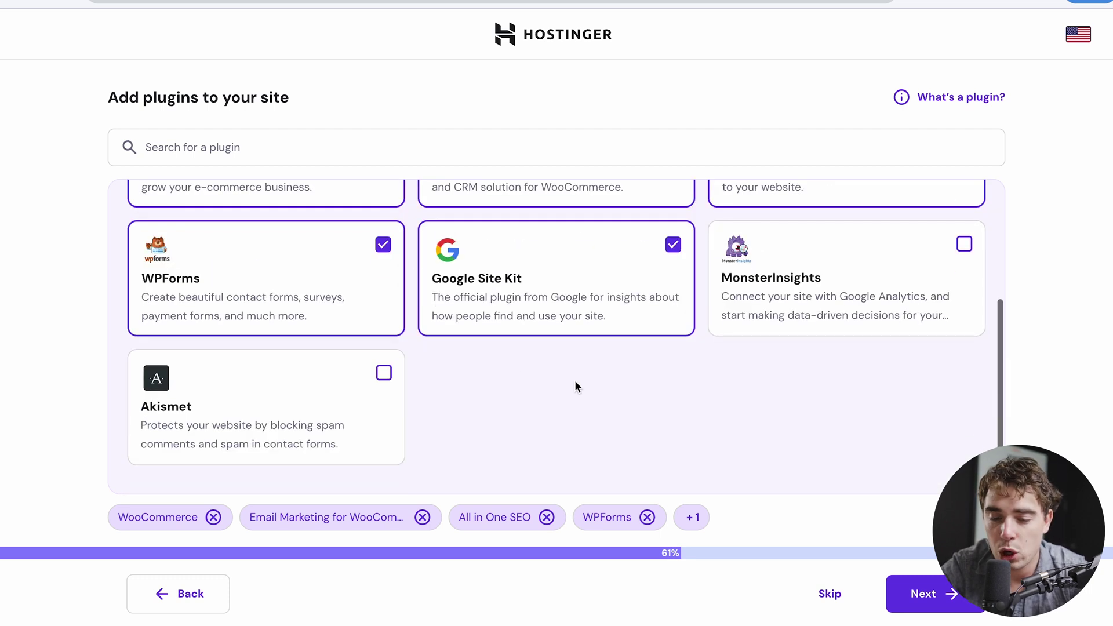
- Accept the plugins, name the brand 'Funny Pics' described as 'funny cat pics hahaha', use a temporary domain
{"action": "left_click", "coordinate": [933, 593]}
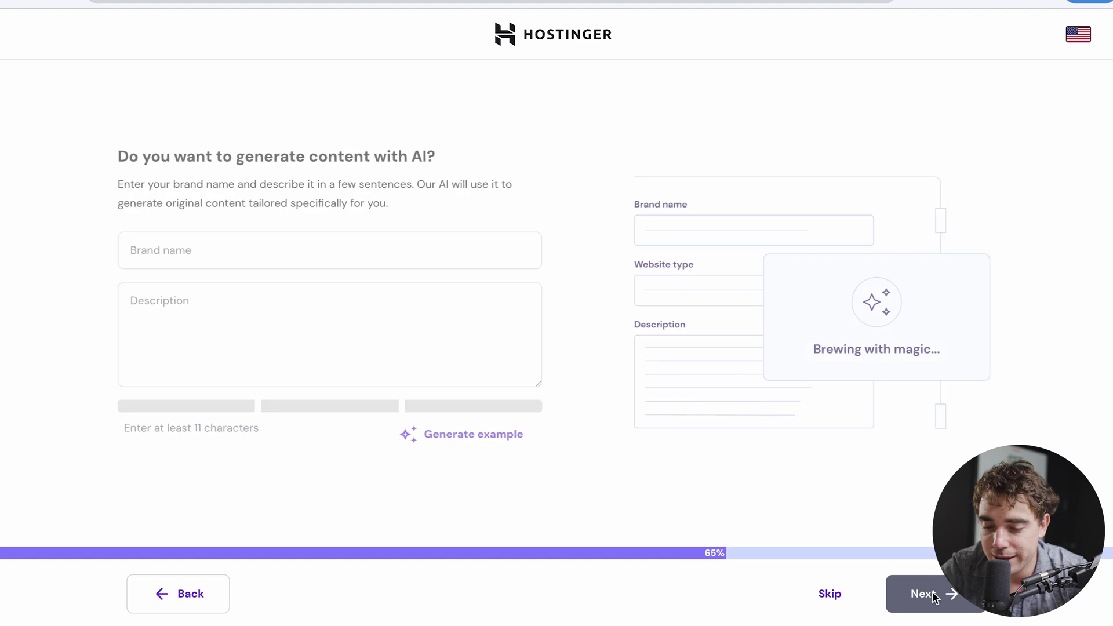
{"action": "left_click", "coordinate": [406, 251]}
{"action": "type", "text": "Funny "}
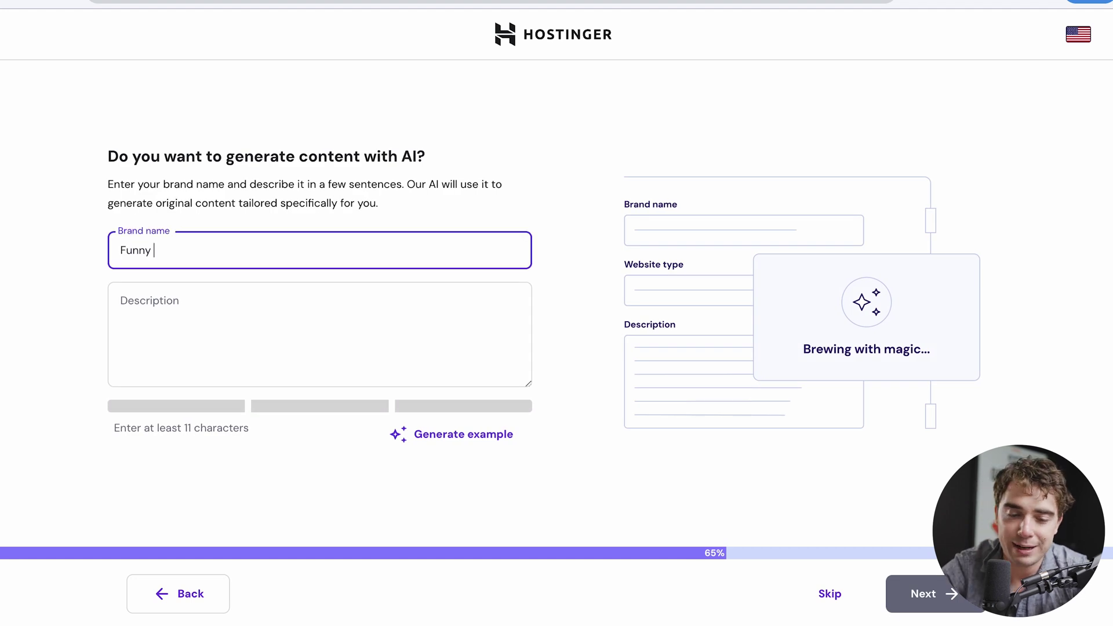
{"action": "type", "text": "Pics"}
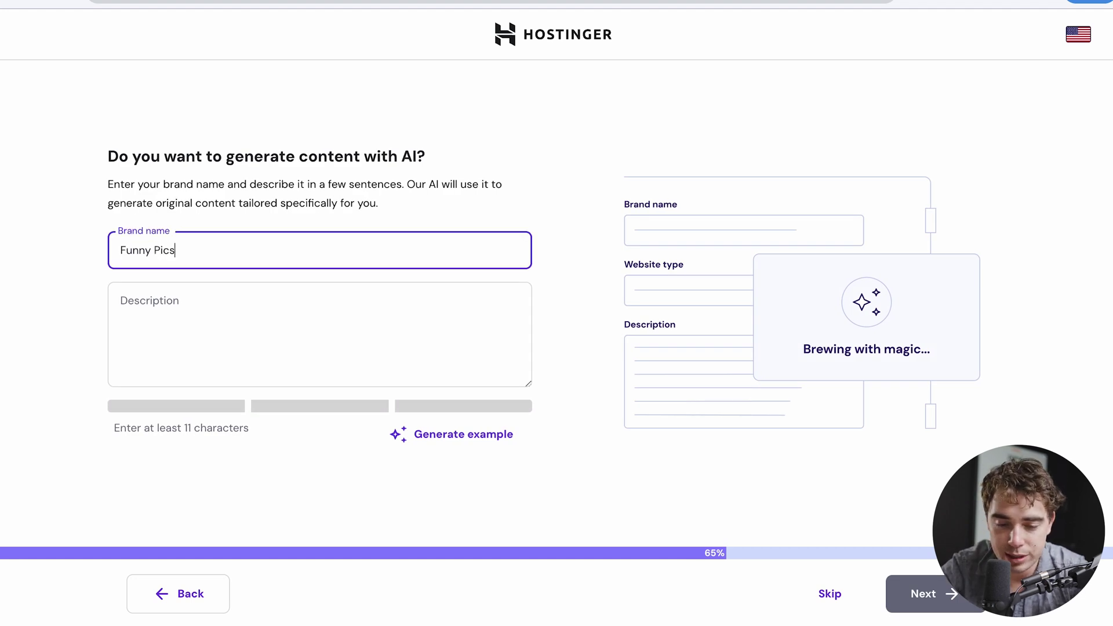
{"action": "left_click", "coordinate": [158, 294]}
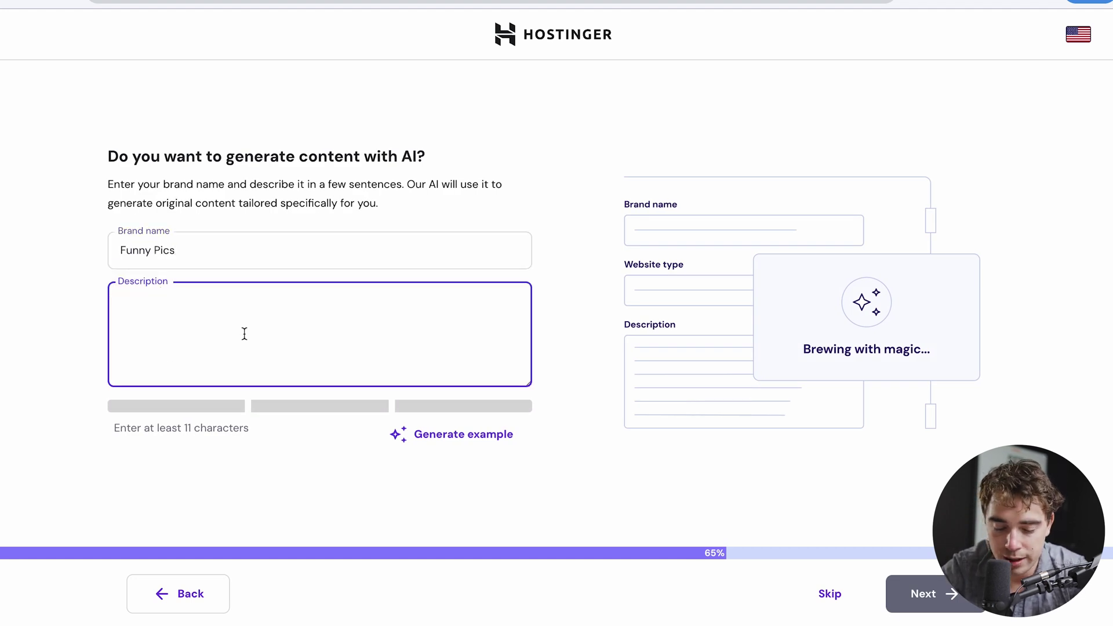
{"action": "type", "text": "funny cat pics hahah"}
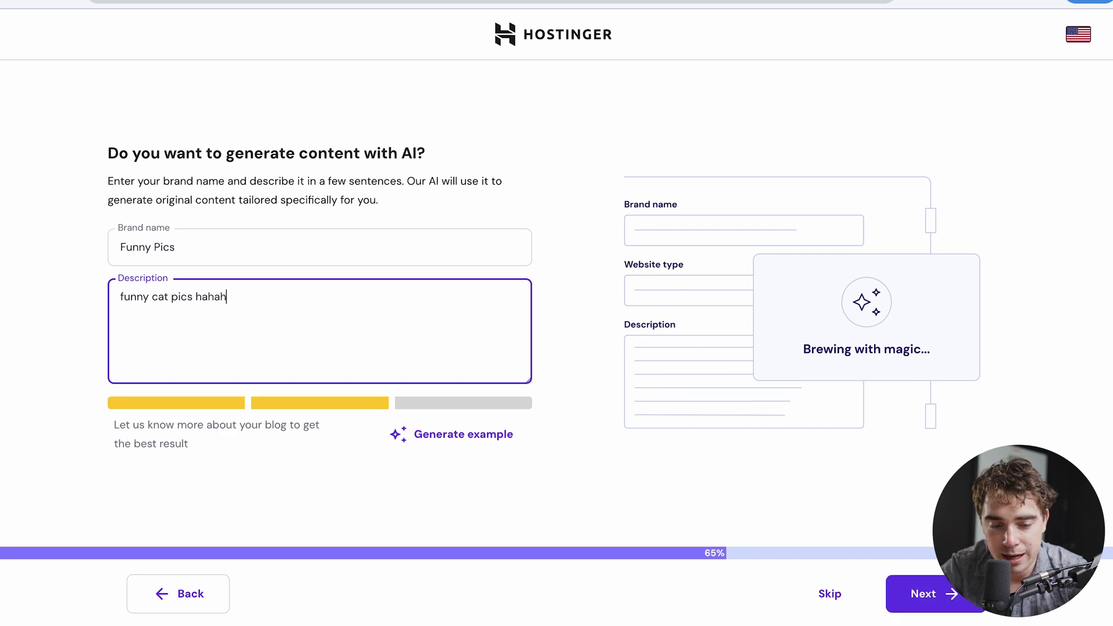
{"action": "type", "text": "a"}
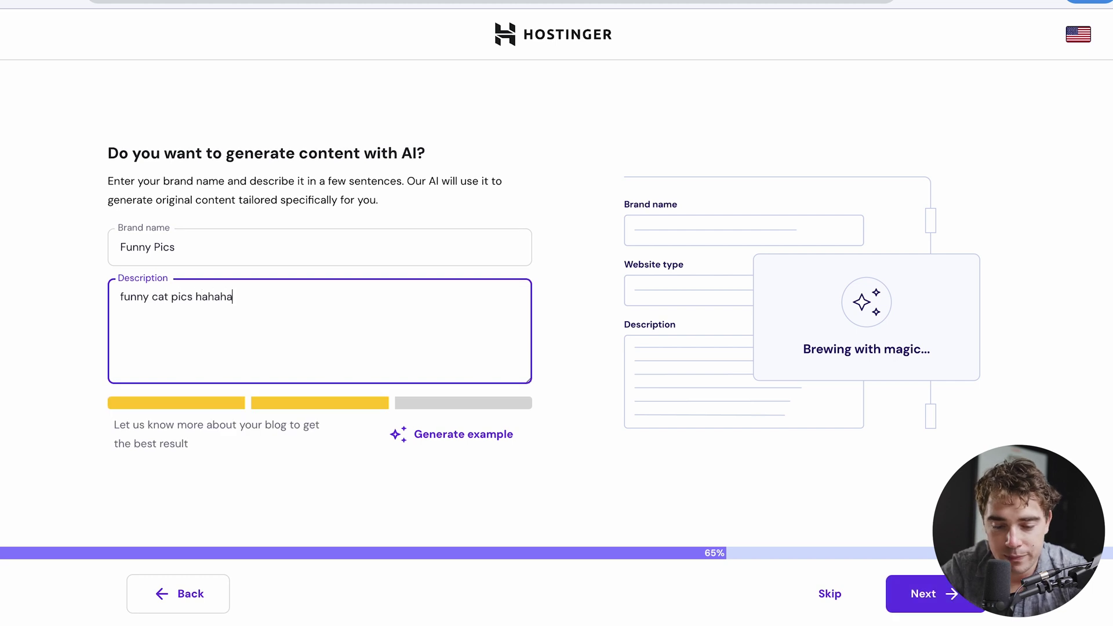
{"action": "left_click", "coordinate": [930, 595]}
{"action": "left_click", "coordinate": [765, 595]}
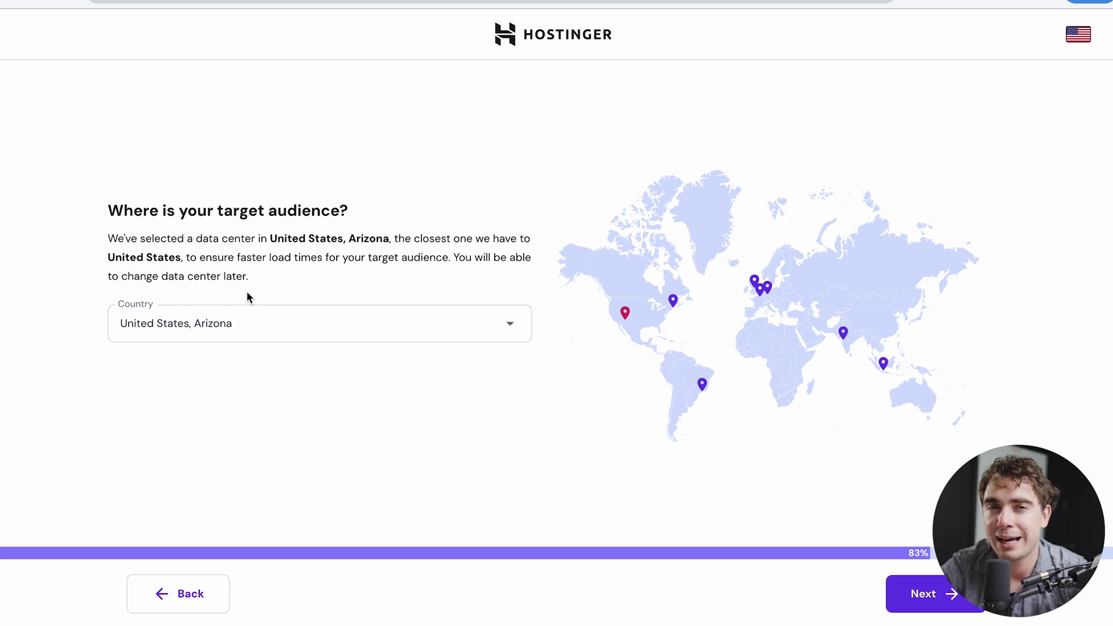
- Keep the United States, Arizona data centre, install, then open WooCommerce Home in WordPress admin
{"action": "left_click", "coordinate": [927, 594]}
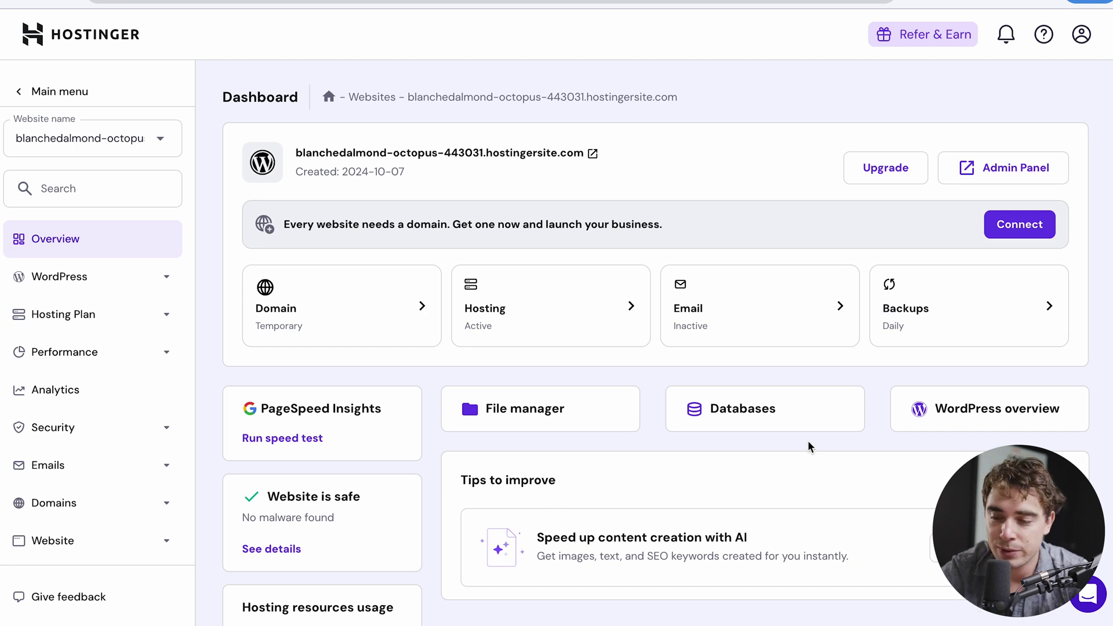
{"action": "left_click", "coordinate": [994, 170]}
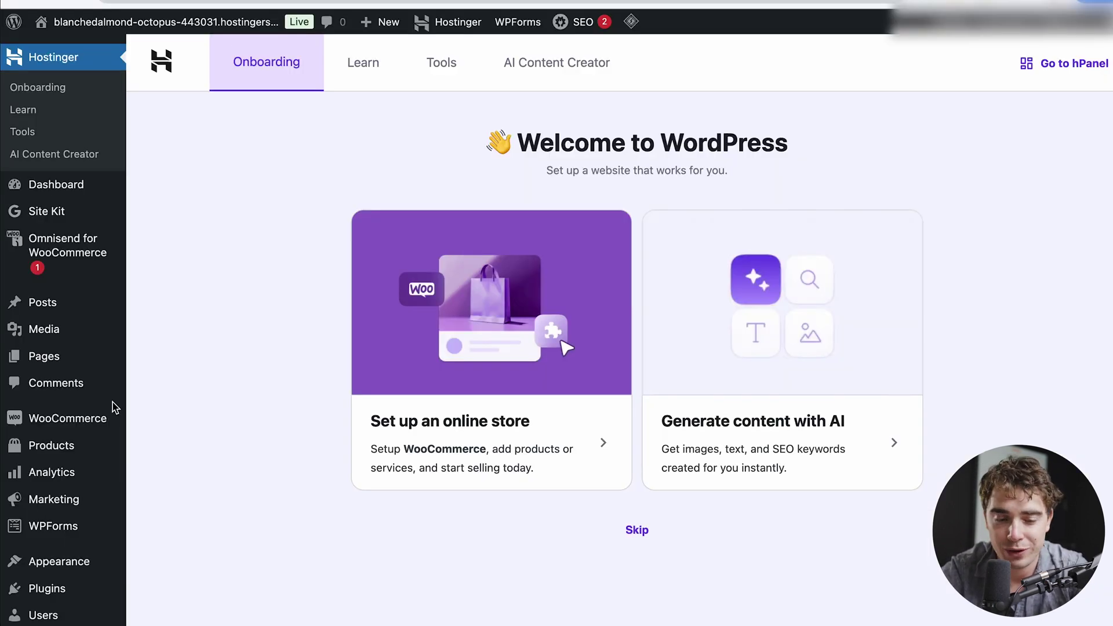
{"action": "mouse_move", "coordinate": [81, 427]}
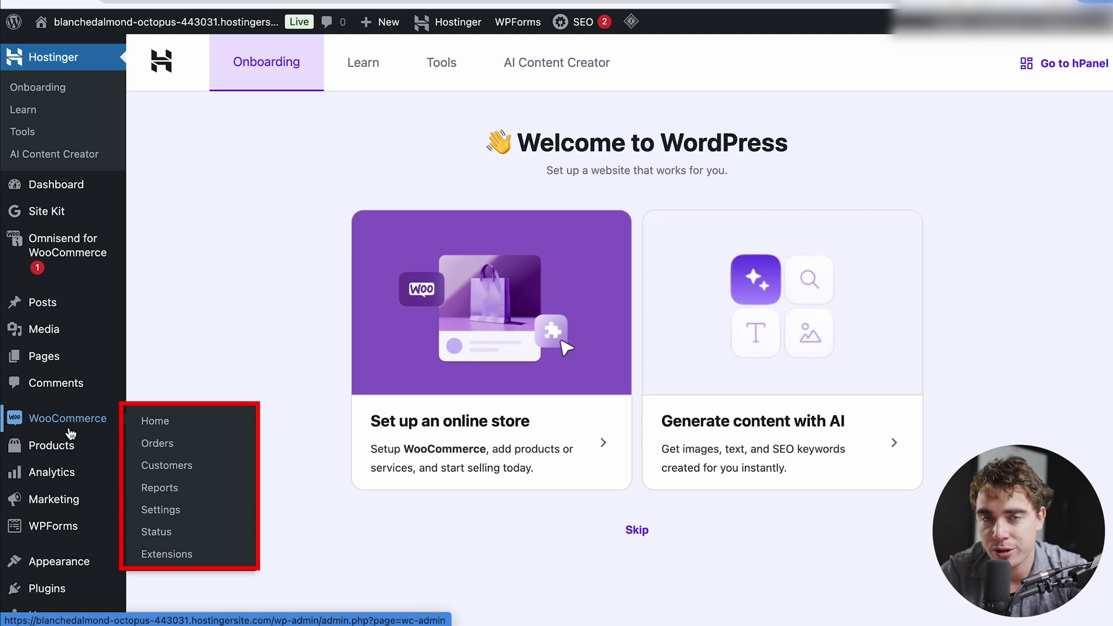
{"action": "left_click", "coordinate": [69, 430]}
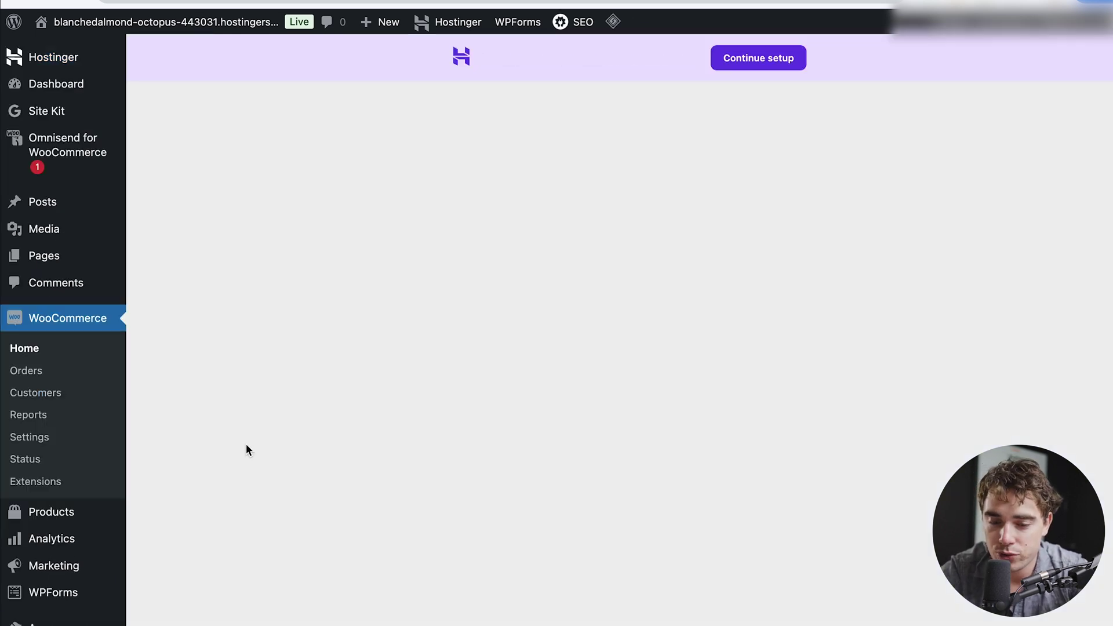
- Add a new product and generate its description with AI from 'best cat pics that will make you laugh'
{"action": "scroll", "coordinate": [387, 484], "scroll_direction": "down", "scroll_amount": 15}
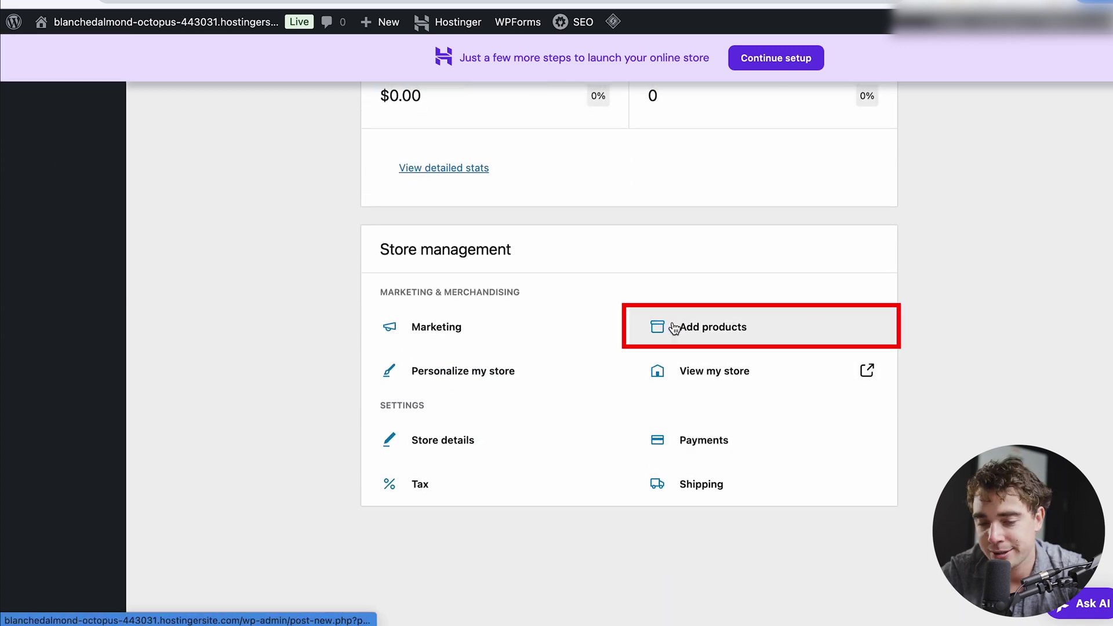
{"action": "left_click", "coordinate": [674, 328]}
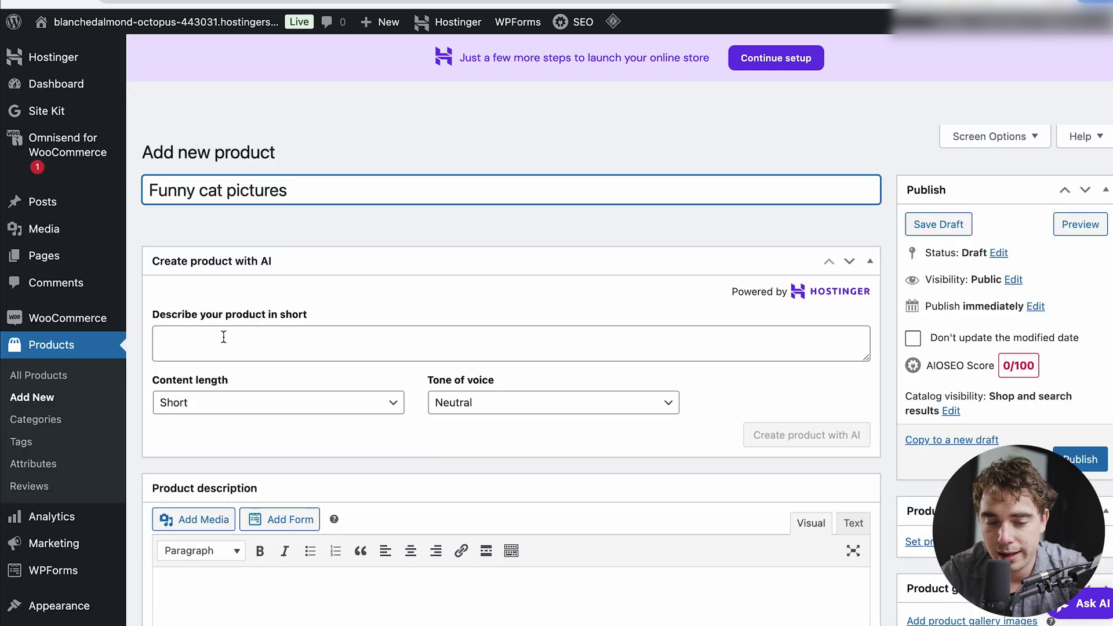
{"action": "left_click", "coordinate": [223, 337]}
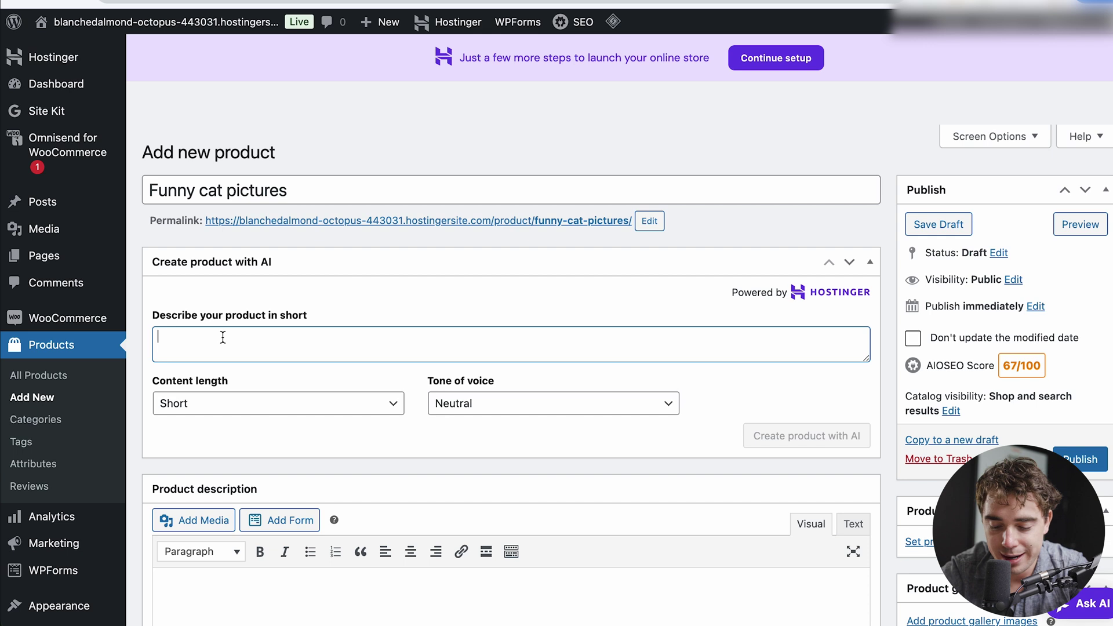
{"action": "type", "text": "best cat p"}
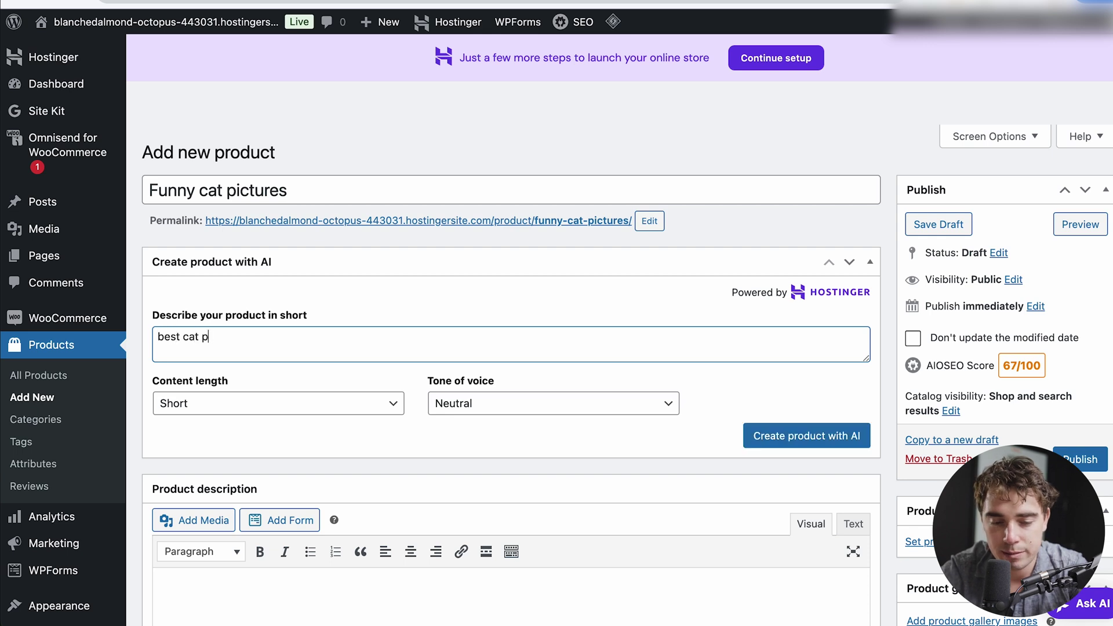
{"action": "type", "text": "ics that will make y"}
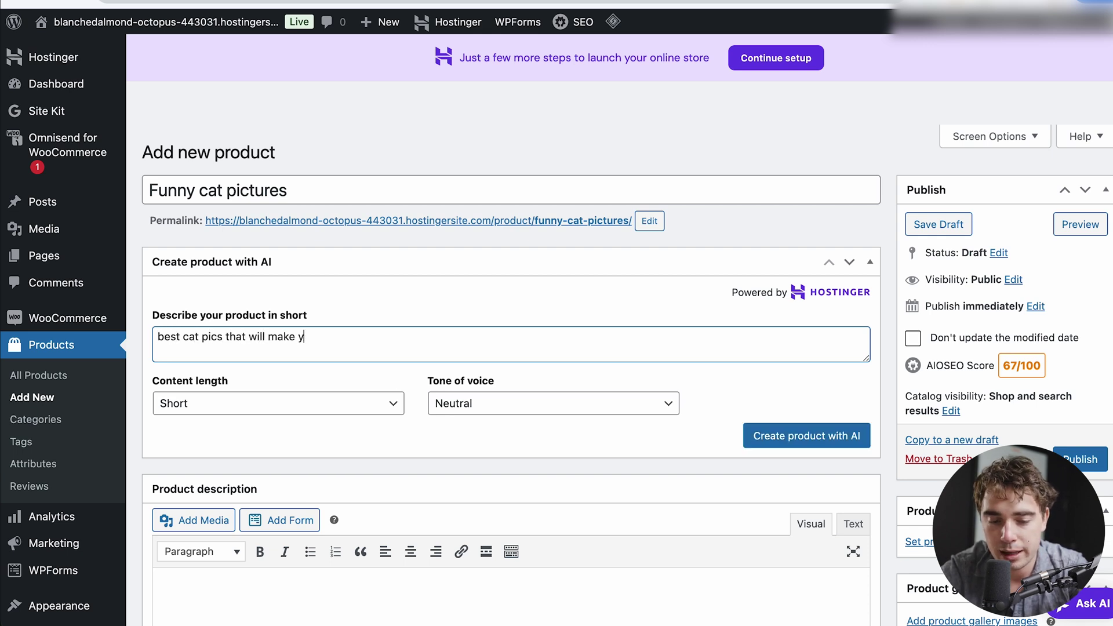
{"action": "type", "text": "ou laugh"}
{"action": "scroll", "coordinate": [542, 399], "scroll_direction": "down", "scroll_amount": 2}
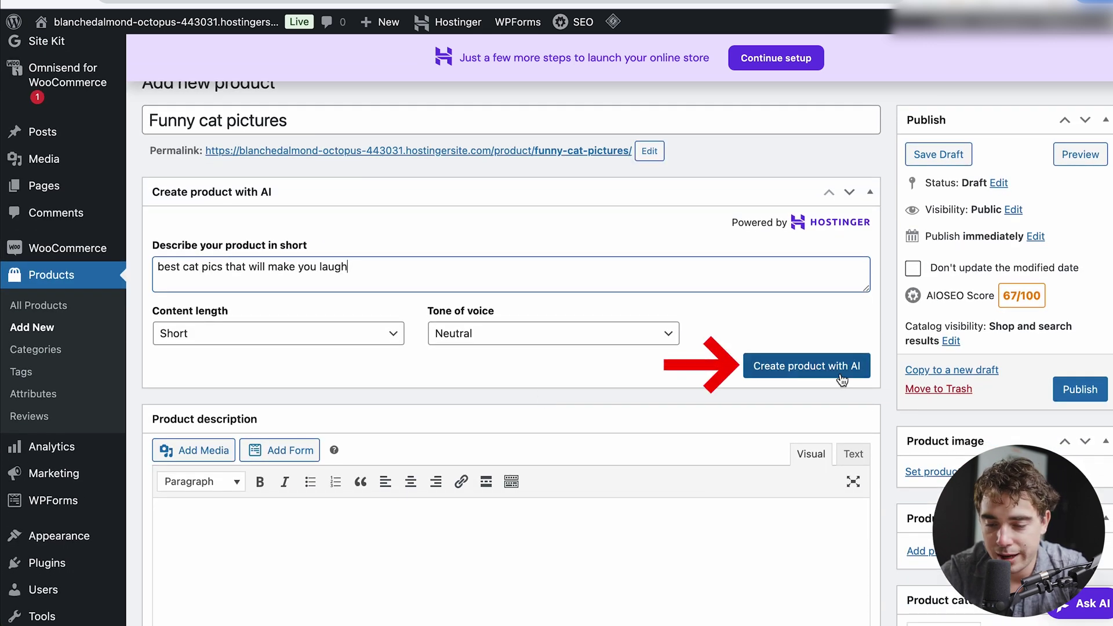
{"action": "left_click", "coordinate": [820, 376]}
{"action": "scroll", "coordinate": [544, 410], "scroll_direction": "down", "scroll_amount": 3}
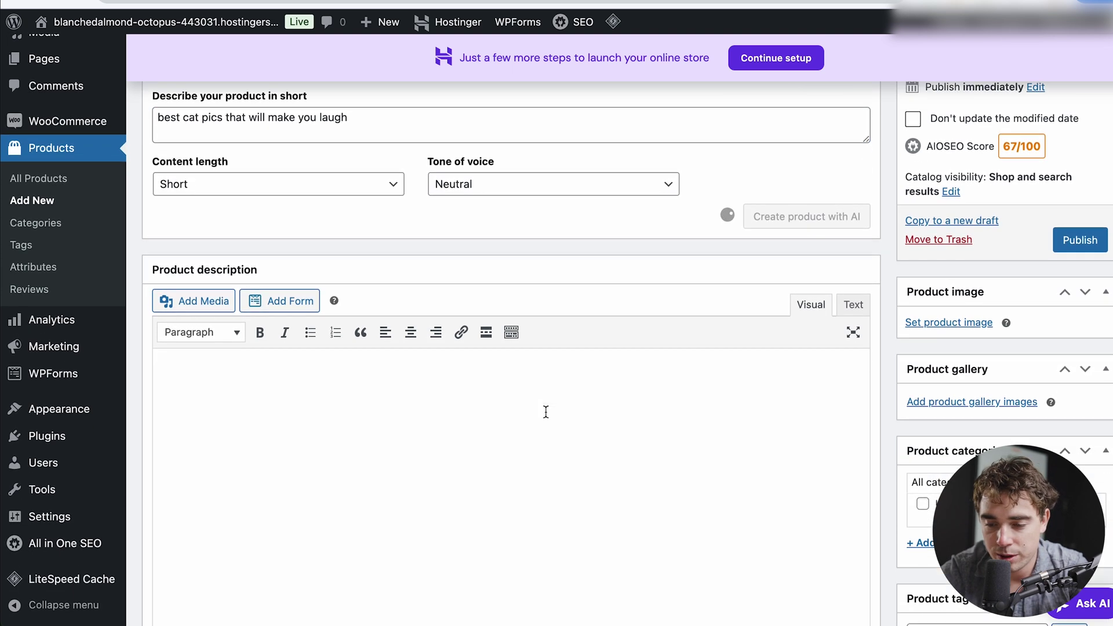
{"action": "scroll", "coordinate": [441, 406], "scroll_direction": "down", "scroll_amount": 1}
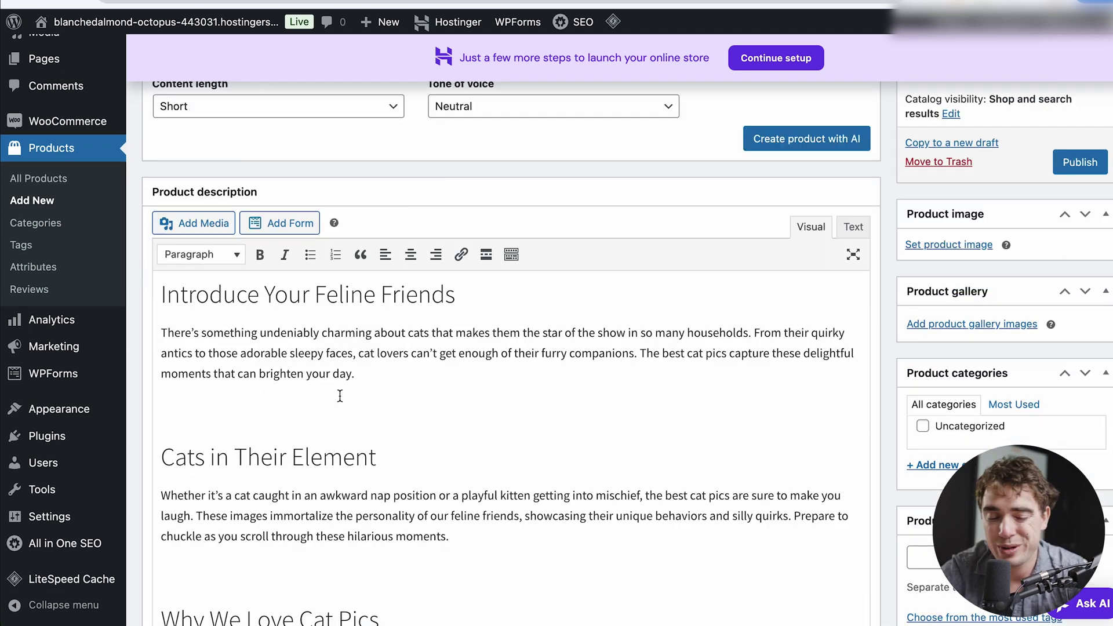
{"action": "scroll", "coordinate": [341, 395], "scroll_direction": "down", "scroll_amount": 2}
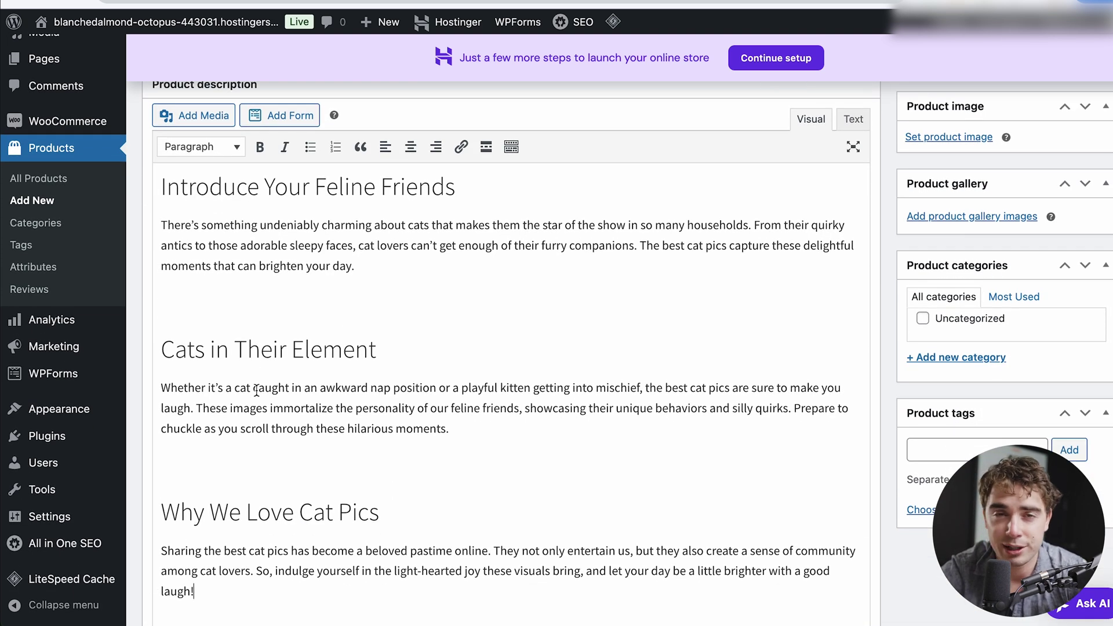
{"action": "scroll", "coordinate": [256, 391], "scroll_direction": "down", "scroll_amount": 6}
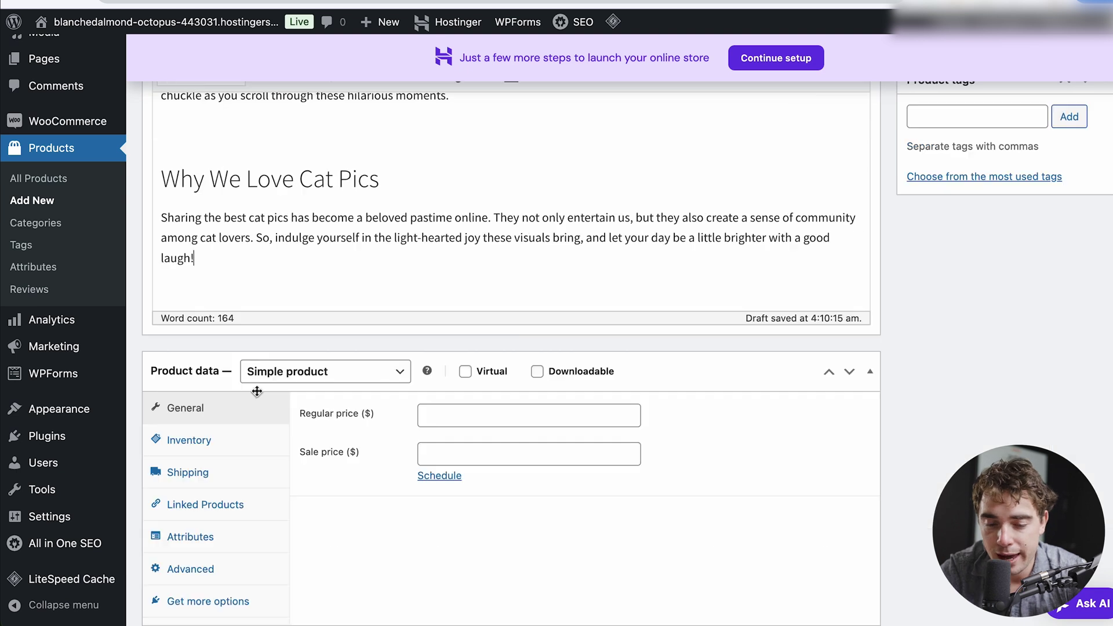
- Mark the product Virtual and Downloadable with regular price 100 and sale price 1
{"action": "left_click", "coordinate": [466, 368]}
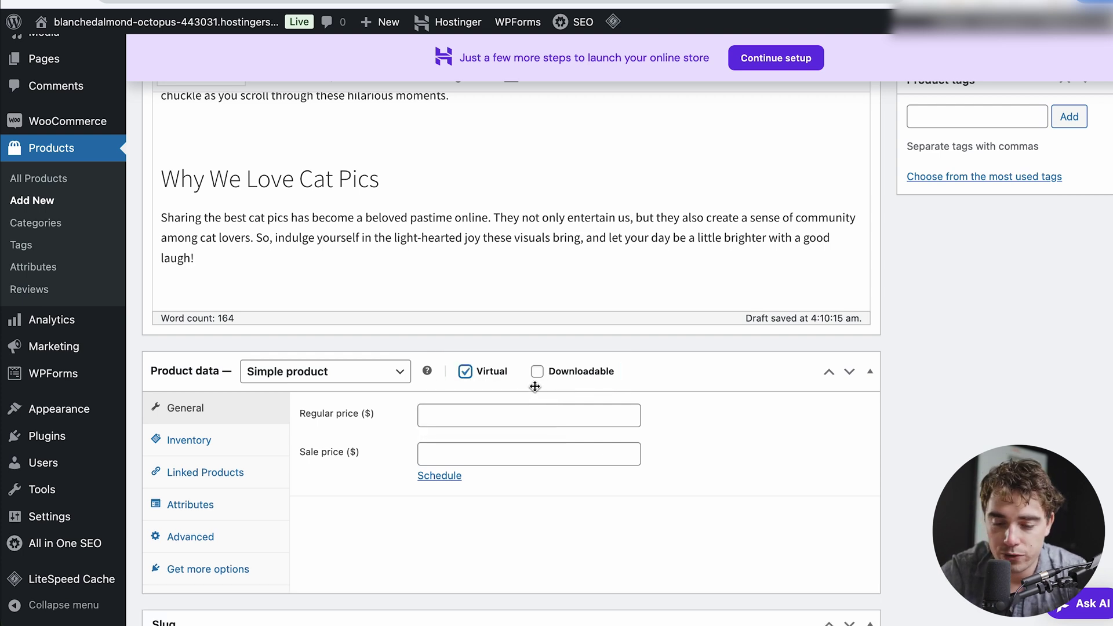
{"action": "left_click", "coordinate": [543, 383]}
{"action": "left_click", "coordinate": [442, 415]}
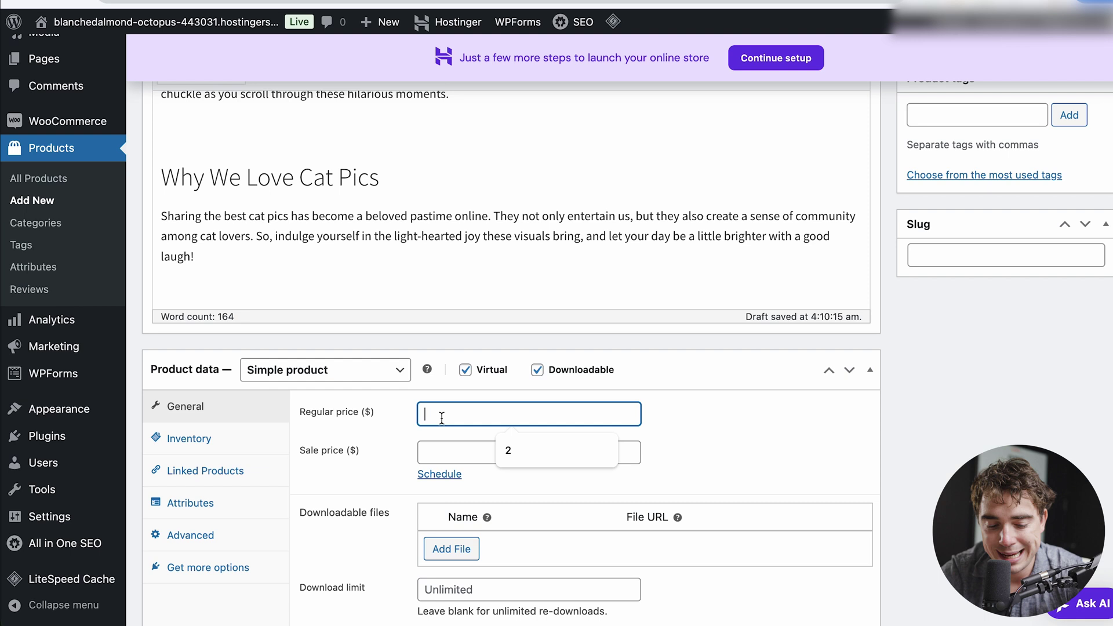
{"action": "type", "text": "100"}
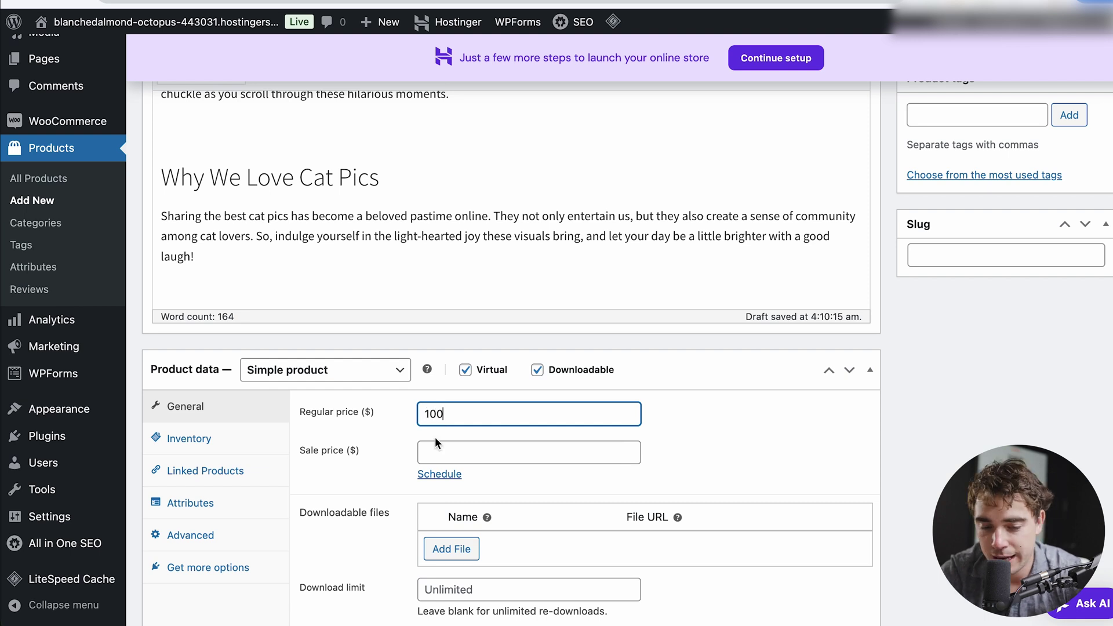
{"action": "left_click", "coordinate": [432, 452]}
{"action": "type", "text": "1"}
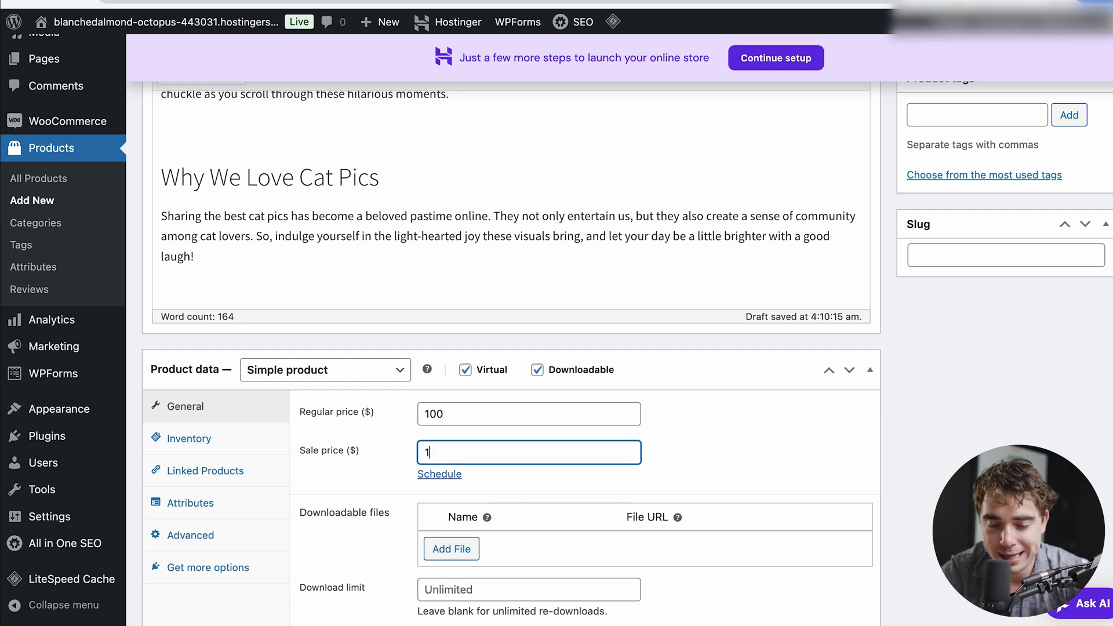
{"action": "left_click", "coordinate": [384, 461]}
{"action": "scroll", "coordinate": [369, 485], "scroll_direction": "down", "scroll_amount": 2}
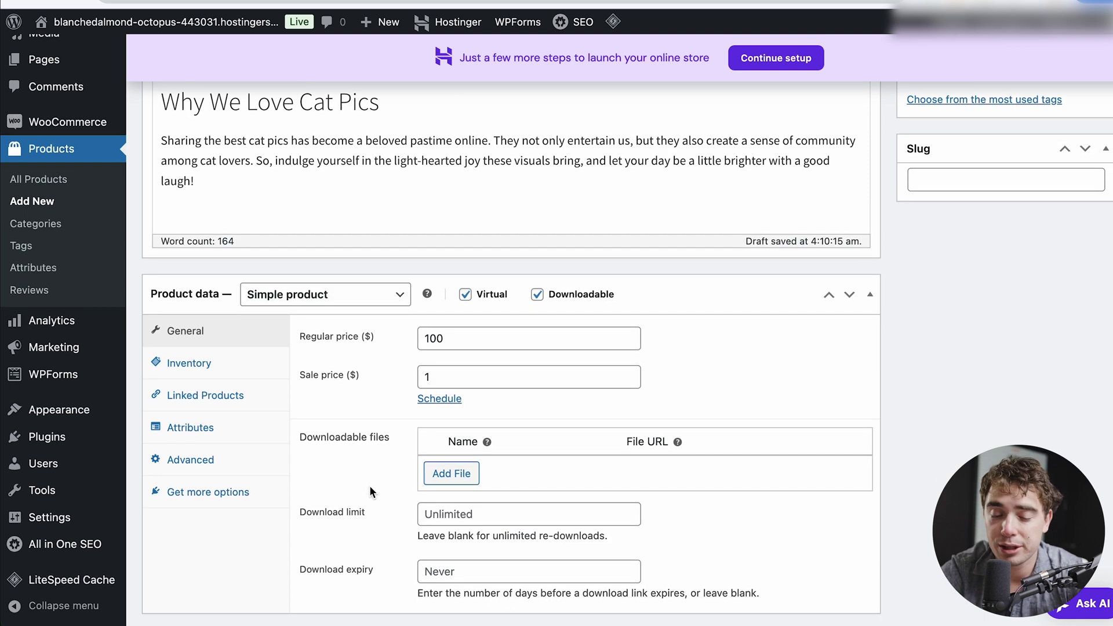
{"action": "scroll", "coordinate": [369, 485], "scroll_direction": "down", "scroll_amount": 1}
- Add a downloadable file entry and upload pet.png from Downloads as its file
{"action": "left_click", "coordinate": [453, 440]}
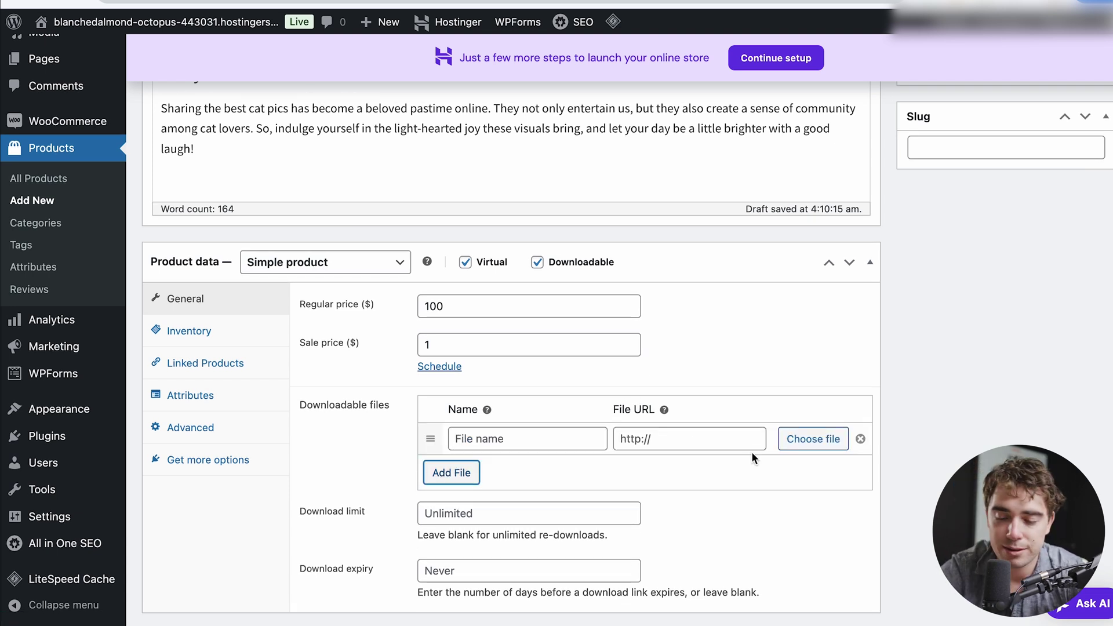
{"action": "left_click", "coordinate": [806, 446]}
{"action": "left_click", "coordinate": [579, 323]}
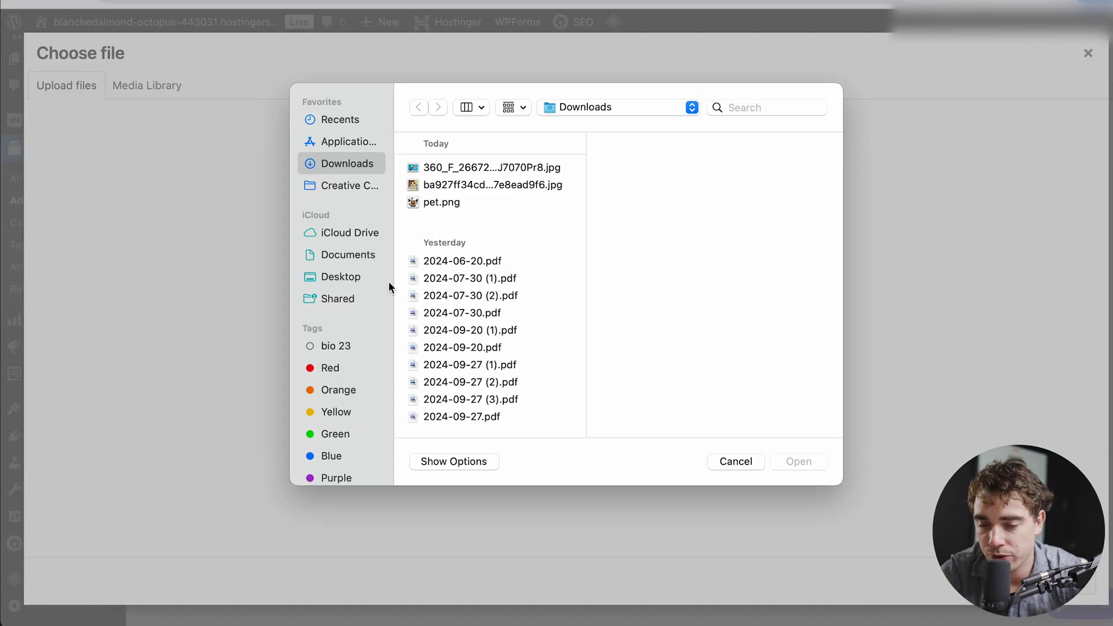
{"action": "left_click", "coordinate": [450, 205]}
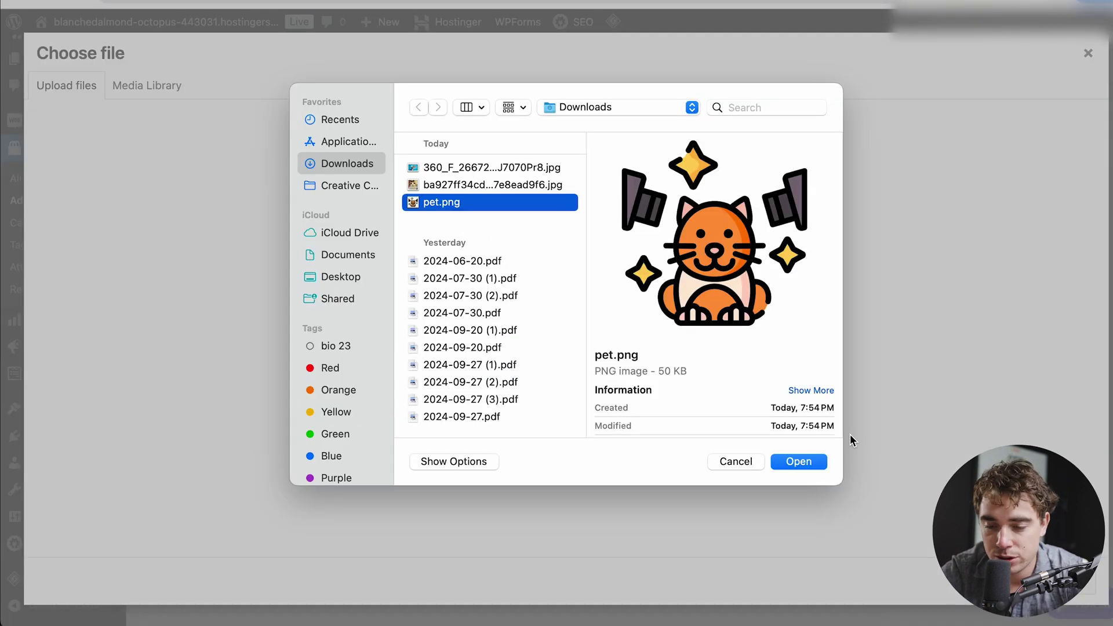
{"action": "left_click", "coordinate": [781, 460]}
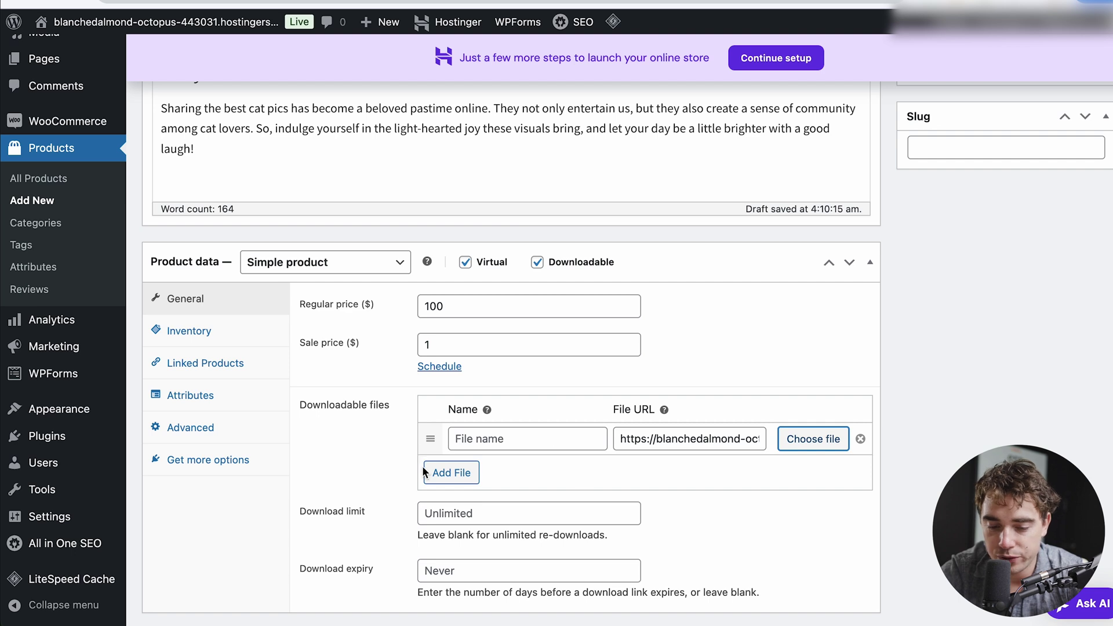
- Set the download limit to 1
{"action": "scroll", "coordinate": [362, 483], "scroll_direction": "down", "scroll_amount": 1}
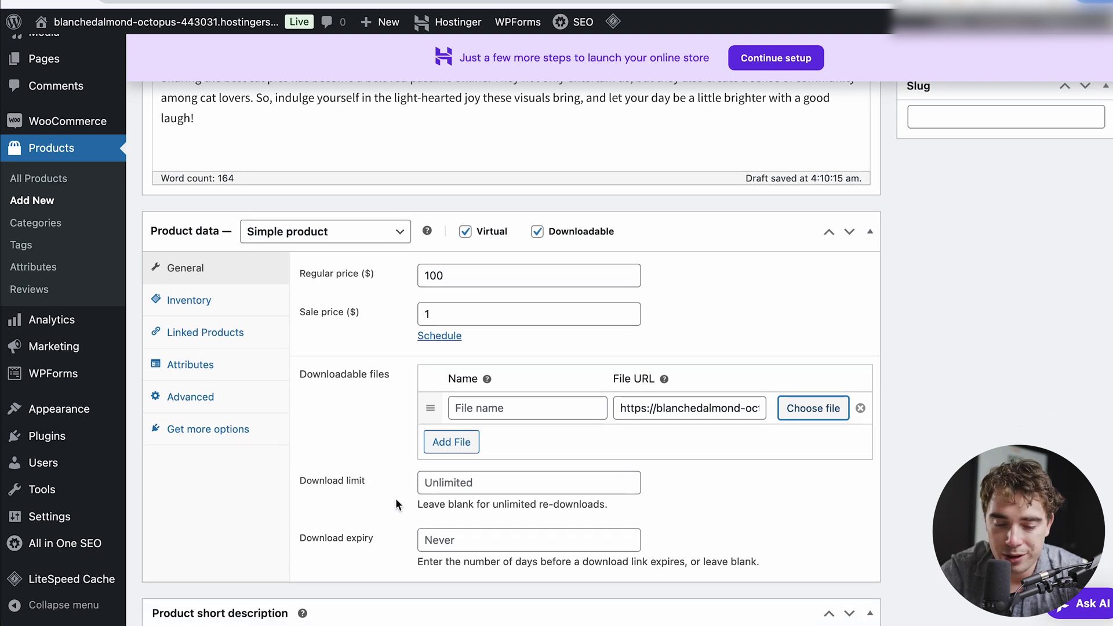
{"action": "left_click", "coordinate": [451, 482]}
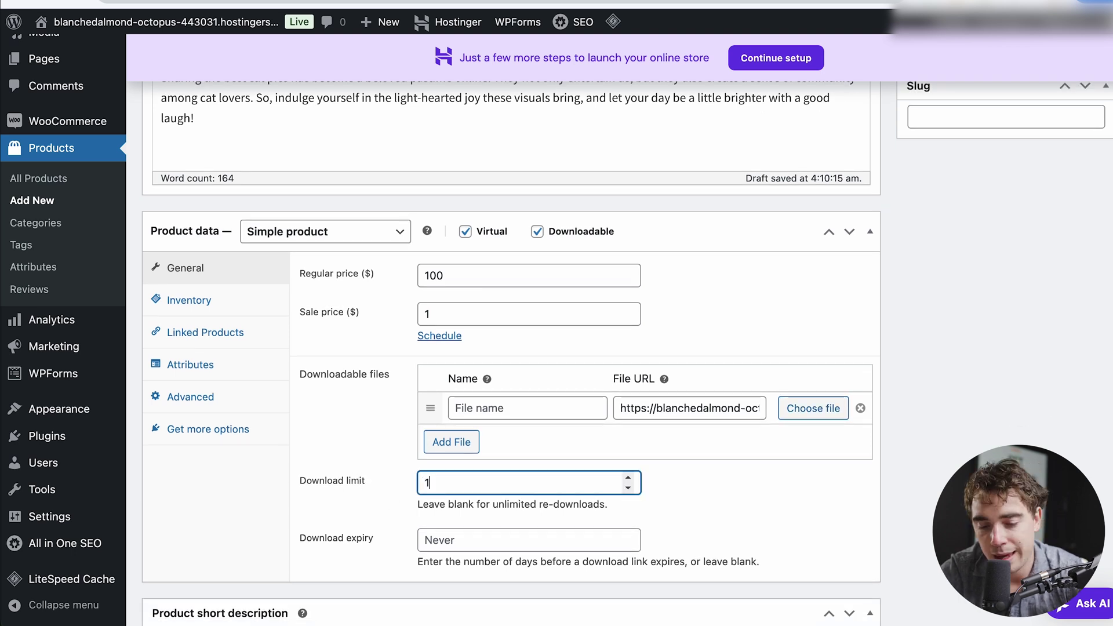
{"action": "left_click", "coordinate": [388, 520]}
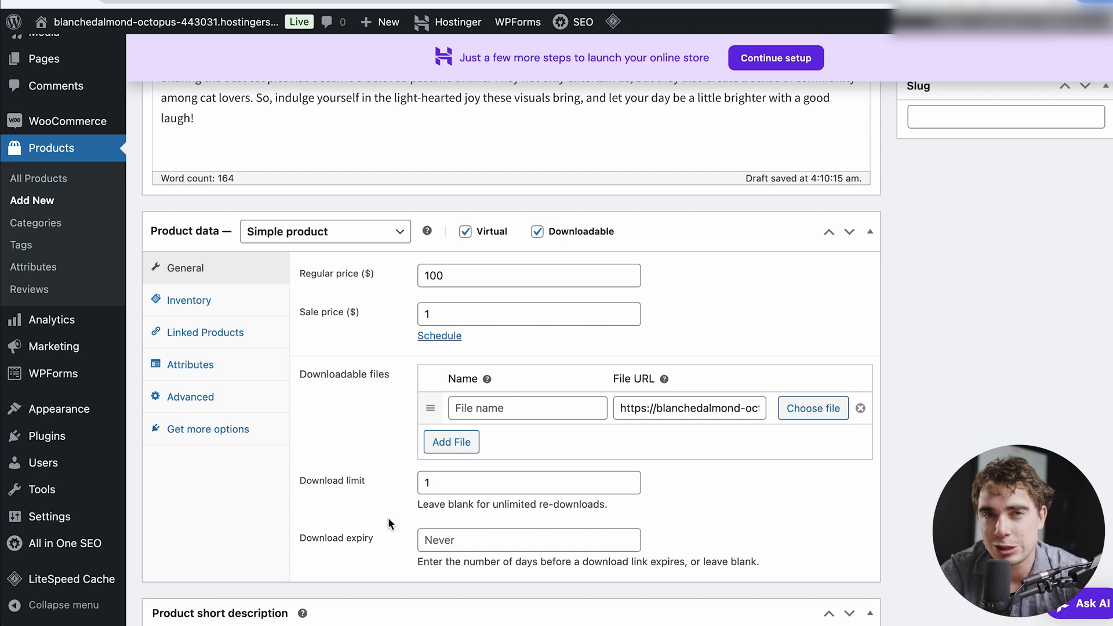
{"action": "scroll", "coordinate": [186, 325], "scroll_direction": "up", "scroll_amount": 1}
- Review the product's Inventory, Linked Products and Advanced settings, leaving reviews enabled and menu order 0
{"action": "left_click", "coordinate": [186, 326]}
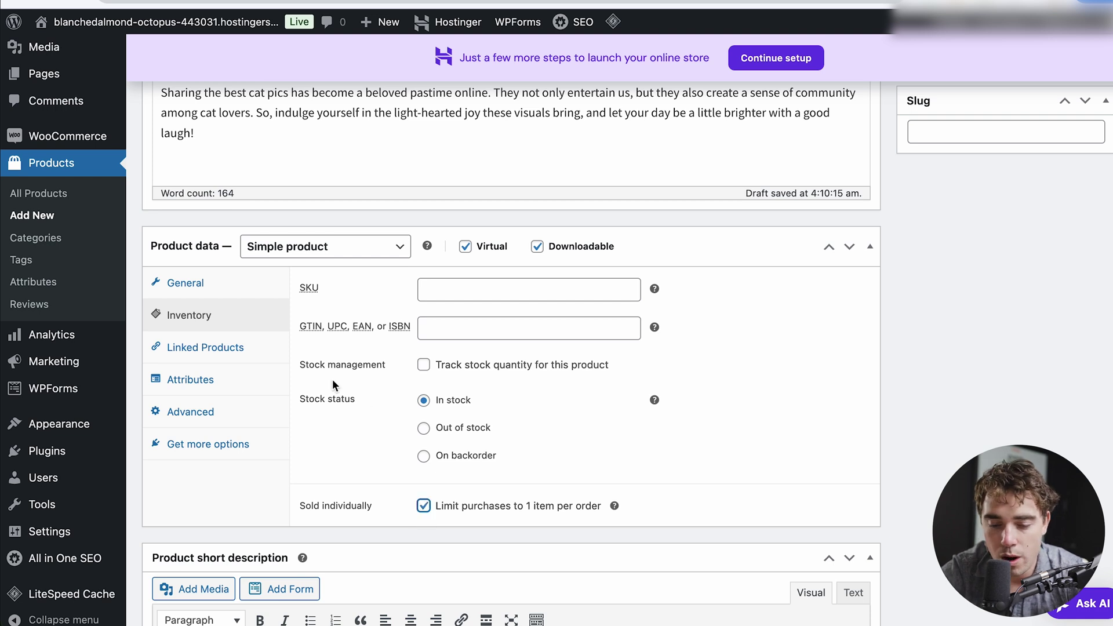
{"action": "left_click", "coordinate": [205, 347]}
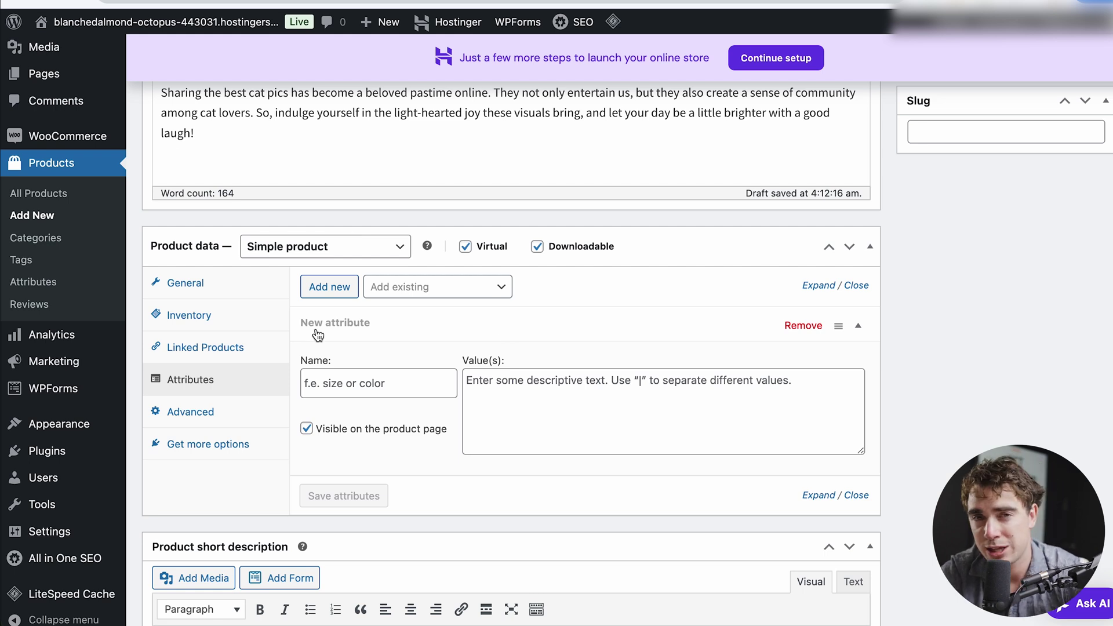
{"action": "left_click", "coordinate": [190, 412]}
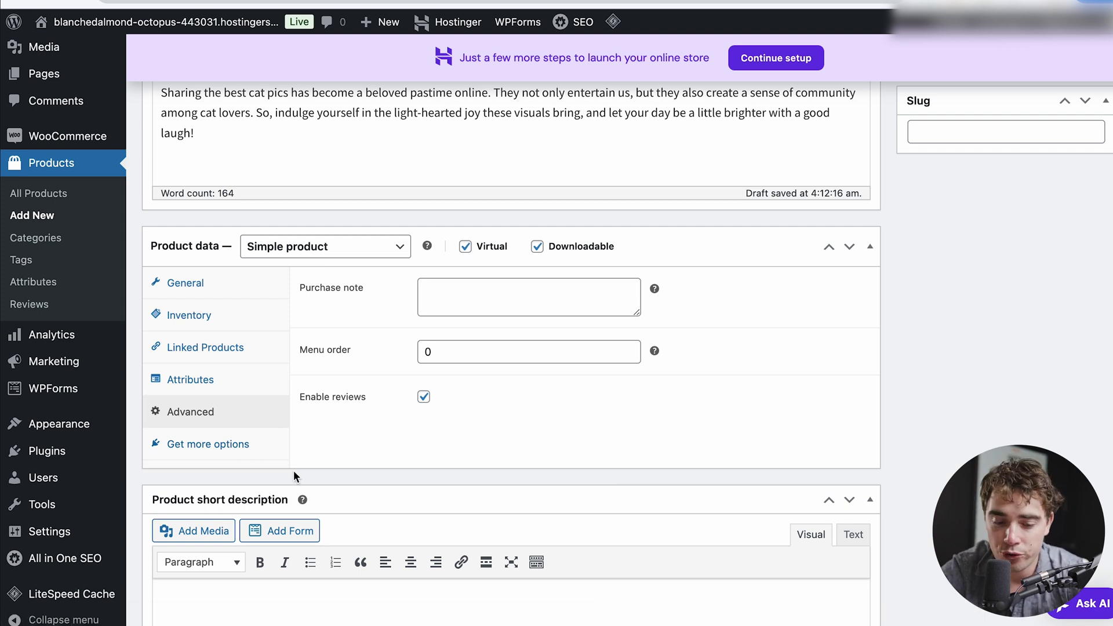
{"action": "scroll", "coordinate": [294, 470], "scroll_direction": "down", "scroll_amount": 4}
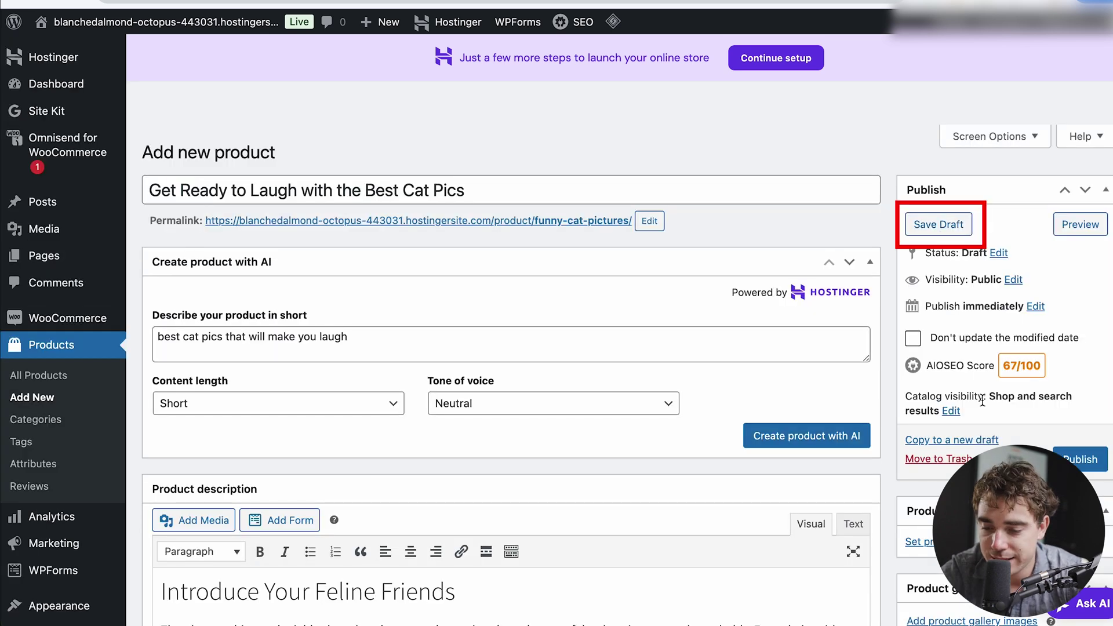
- Save and publish 'Get Ready to Laugh with the Best Cat Pics', then review its live page at $1.00
{"action": "left_click", "coordinate": [930, 224]}
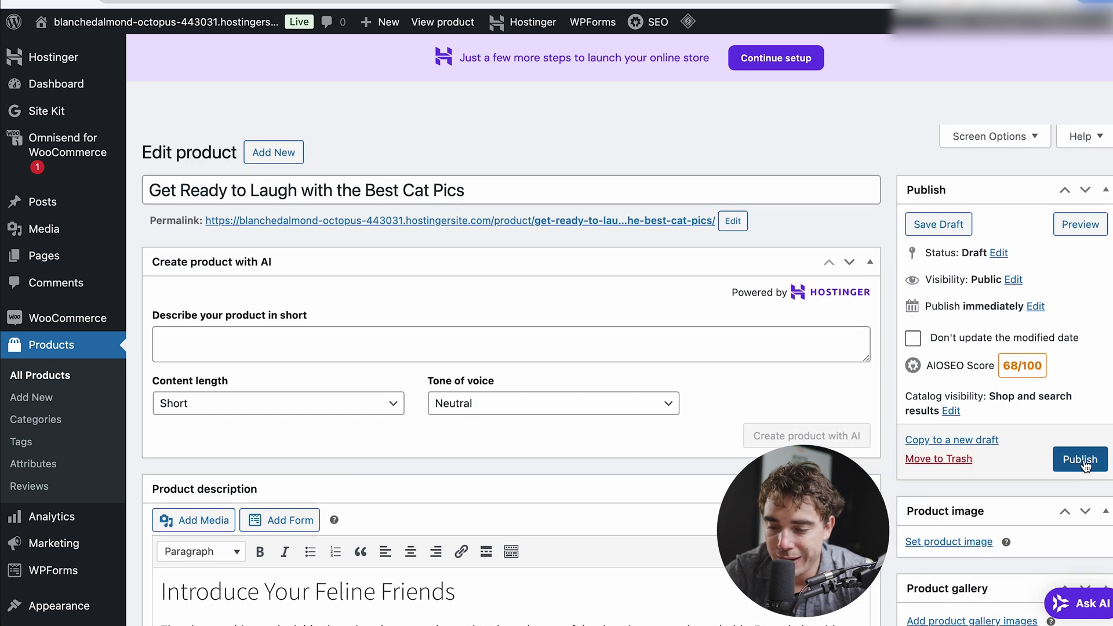
{"action": "left_click", "coordinate": [1083, 461]}
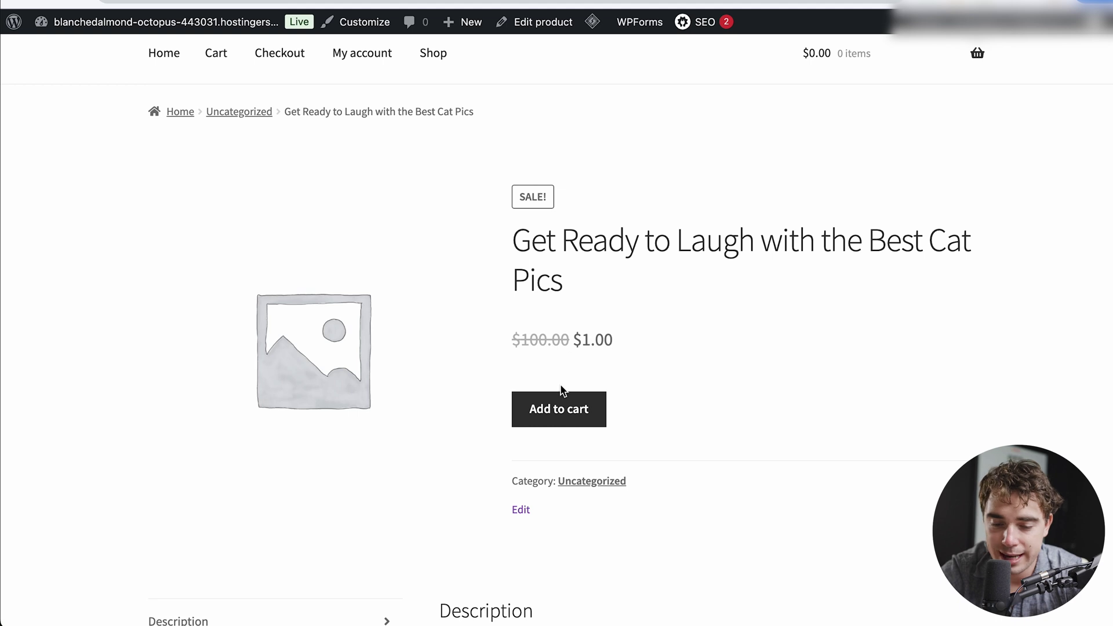
{"action": "scroll", "coordinate": [542, 359], "scroll_direction": "down", "scroll_amount": 5}
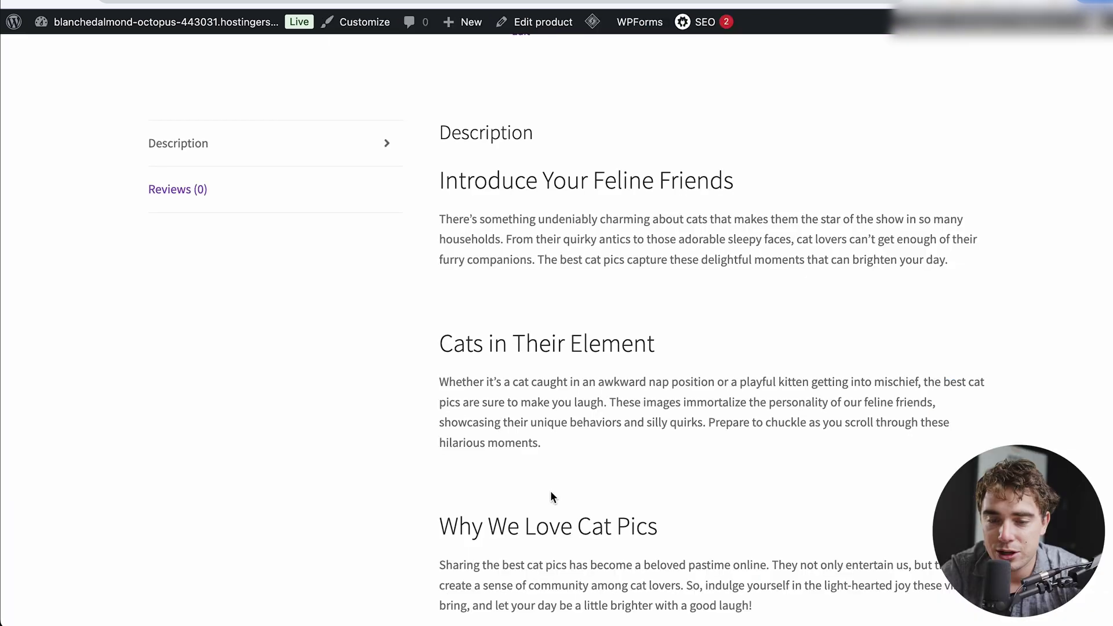
{"action": "scroll", "coordinate": [551, 491], "scroll_direction": "down", "scroll_amount": 3}
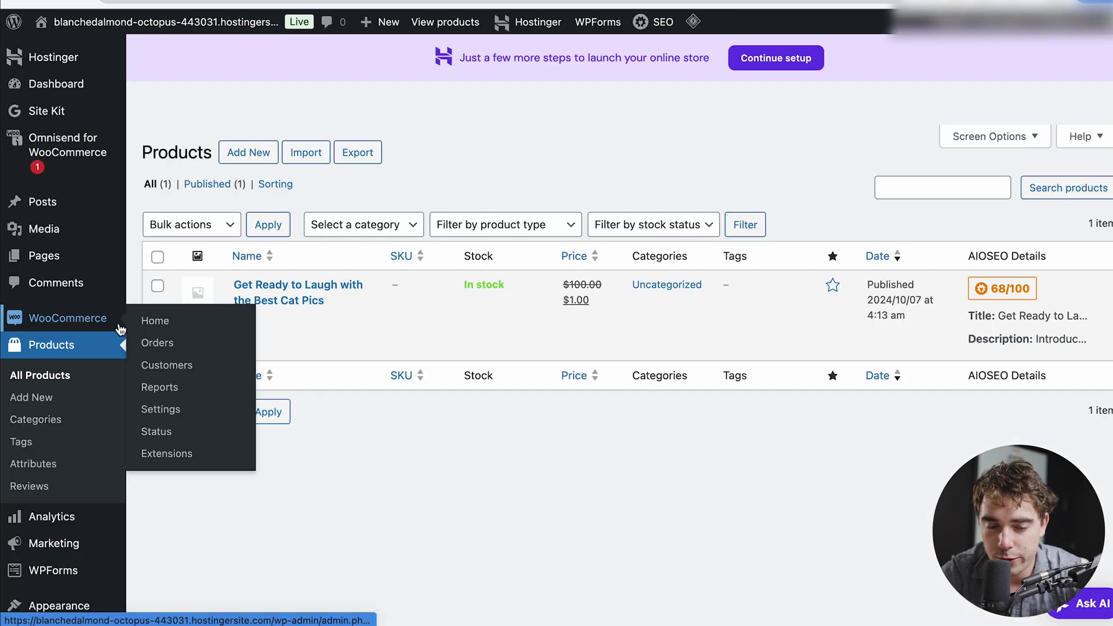
- From WooCommerce Home's Payments settings, install WooPayments and begin connecting the store
{"action": "left_click", "coordinate": [170, 324]}
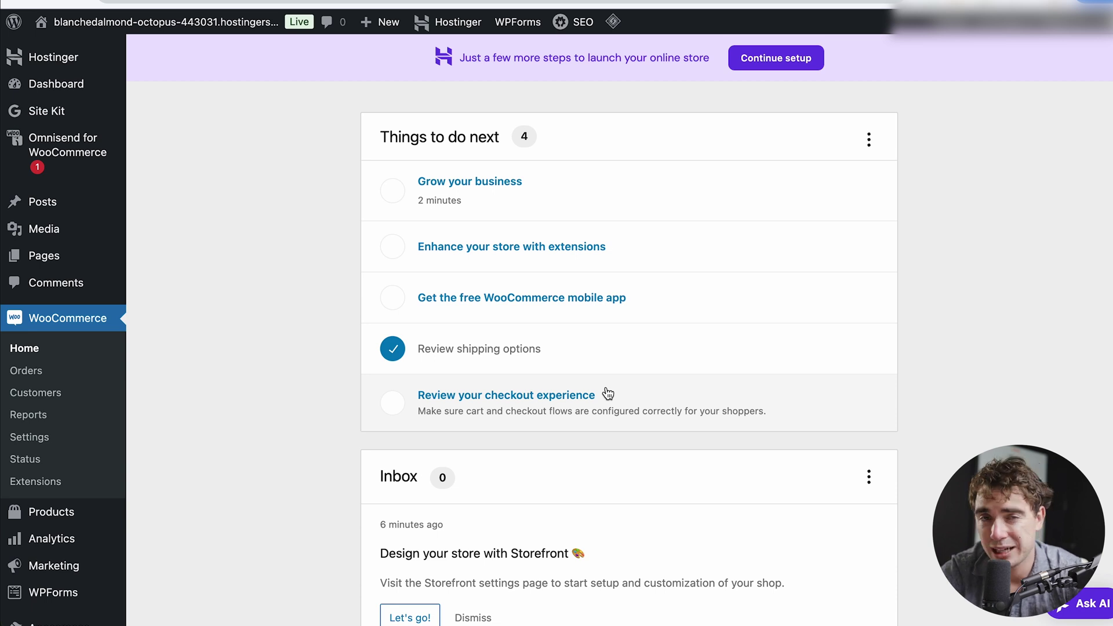
{"action": "scroll", "coordinate": [607, 393], "scroll_direction": "down", "scroll_amount": 10}
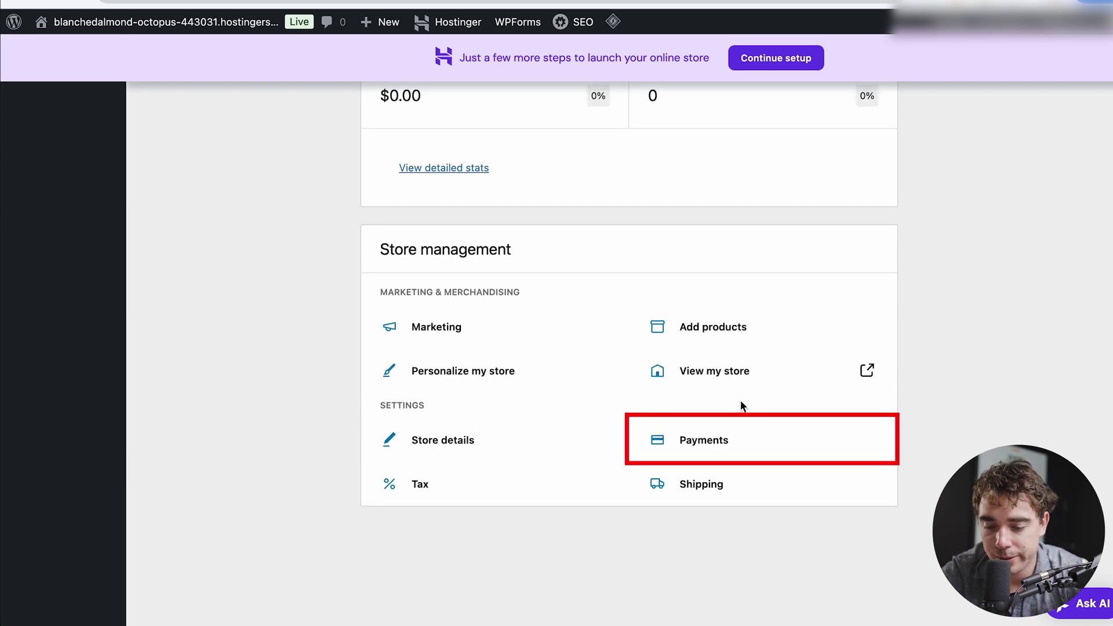
{"action": "left_click", "coordinate": [701, 441]}
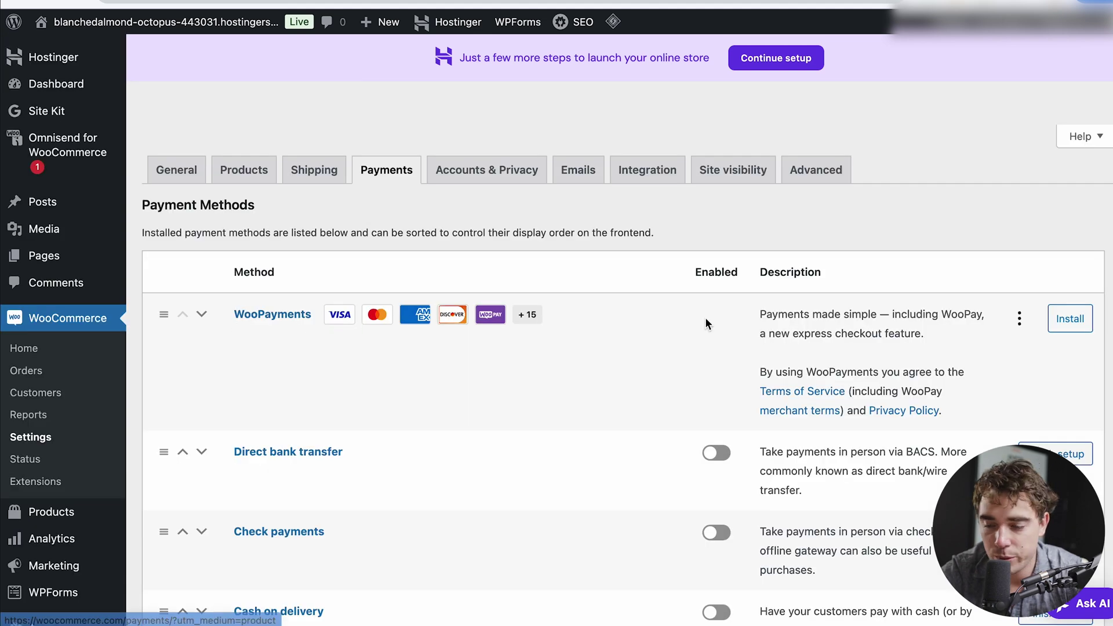
{"action": "left_click", "coordinate": [1069, 318]}
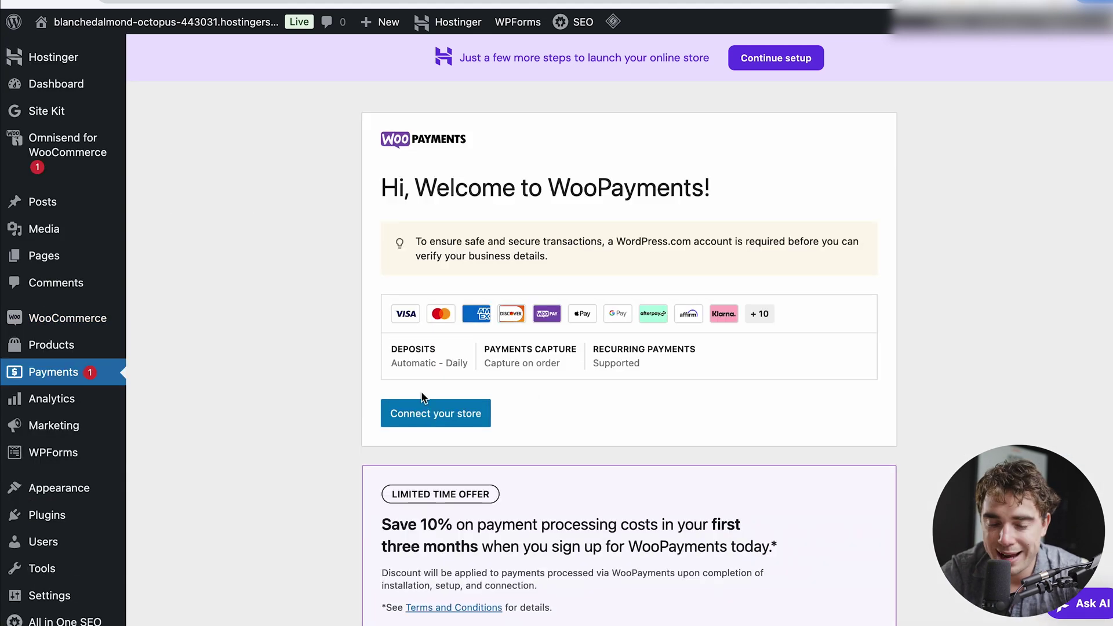
{"action": "left_click", "coordinate": [443, 412]}
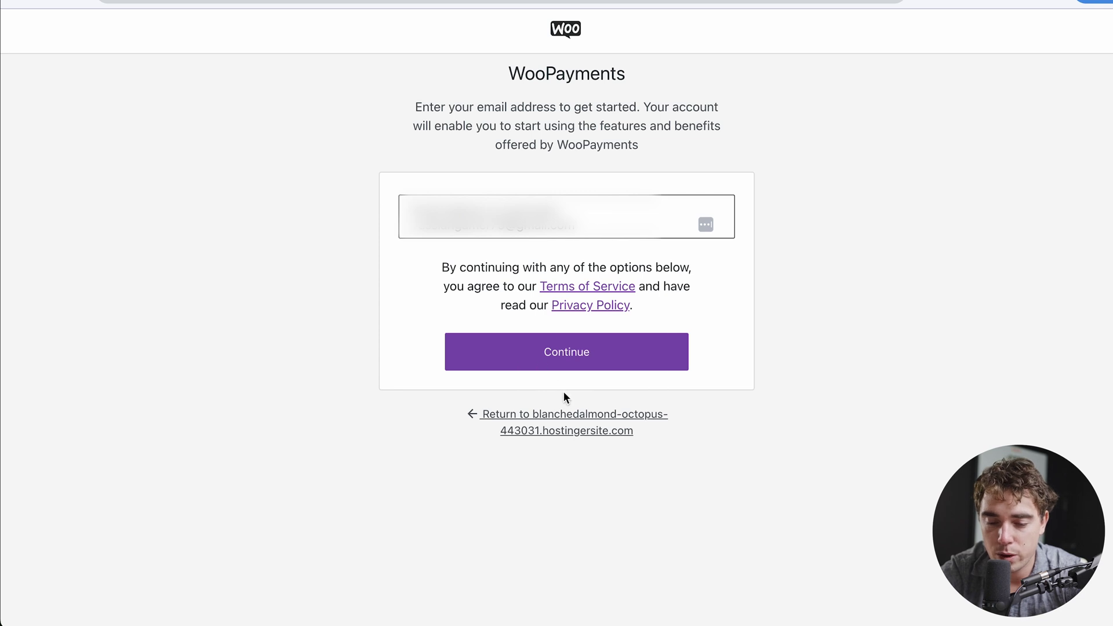
- Submit the entered e-mail on the WooPayments sign-up page to get a magic link
{"action": "left_click", "coordinate": [527, 357]}
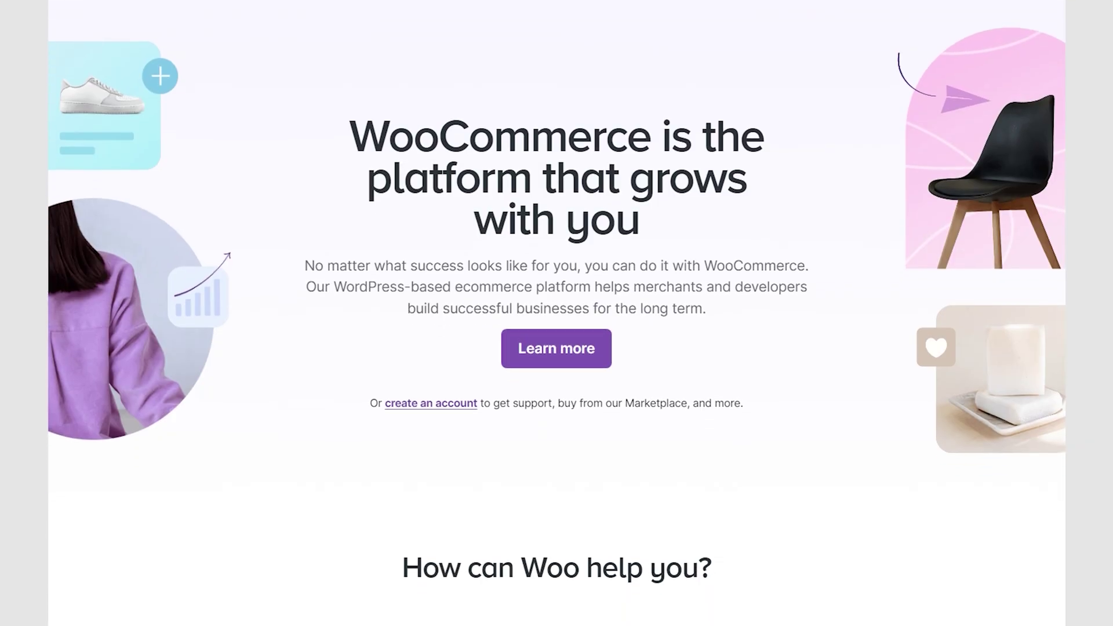
- Scroll the WooCommerce.com homepage down to the 'How can Woo help you?' cards
{"action": "scroll", "coordinate": [557, 313], "scroll_direction": "down", "scroll_amount": 4}
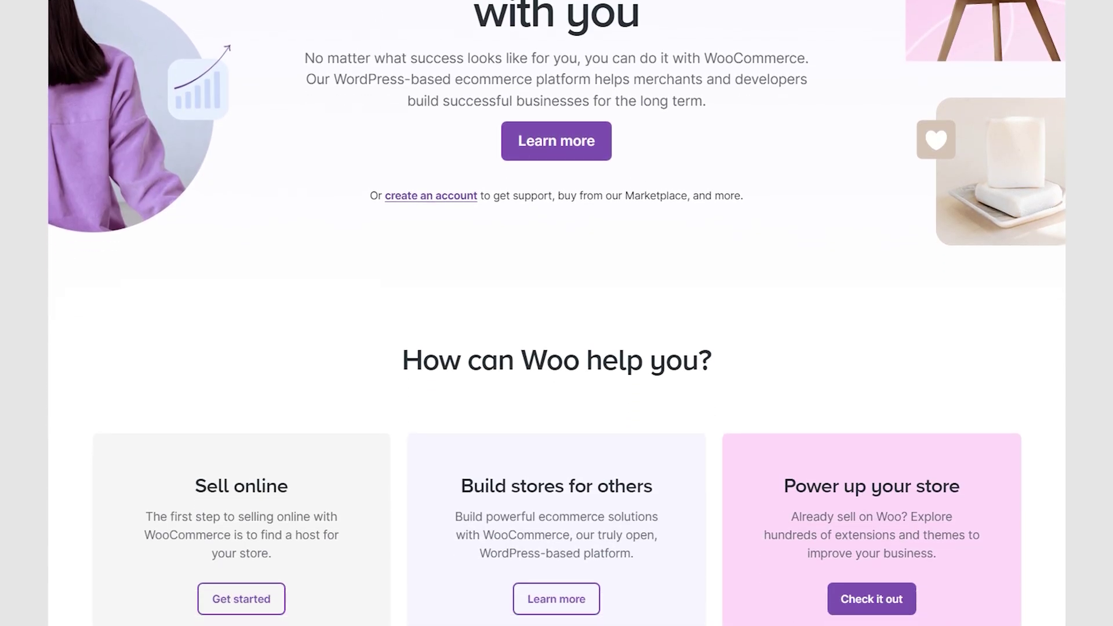
{"action": "scroll", "coordinate": [556, 313], "scroll_direction": "down", "scroll_amount": 4}
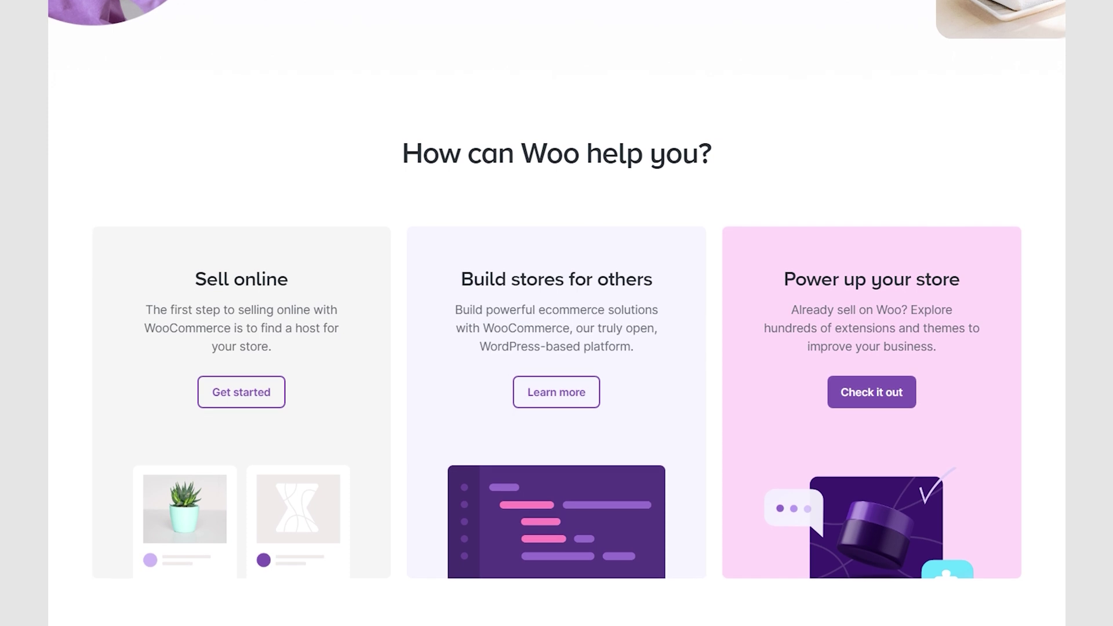
{"action": "scroll", "coordinate": [557, 313], "scroll_direction": "down", "scroll_amount": 3}
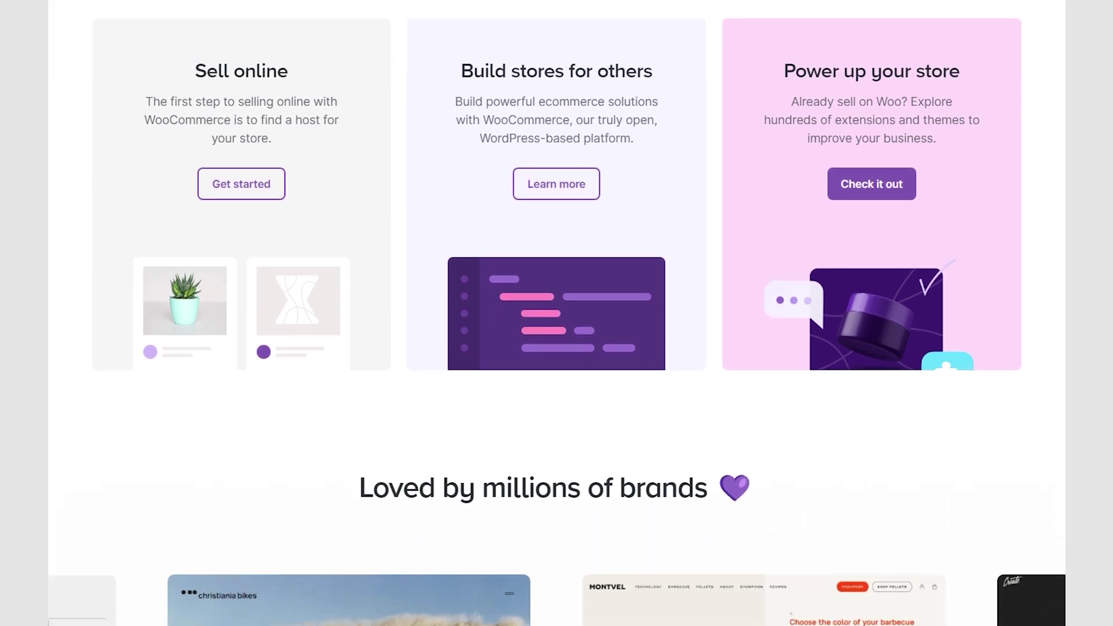